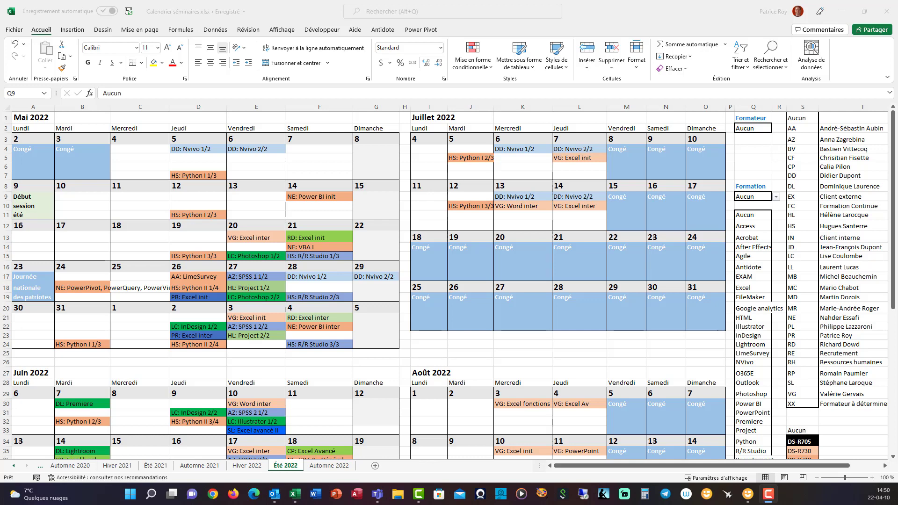
Step: Set the Formateur filter in cell Q2 of the summer 2022 calendar to DD
{"action": "left_click", "coordinate": [185, 149]}
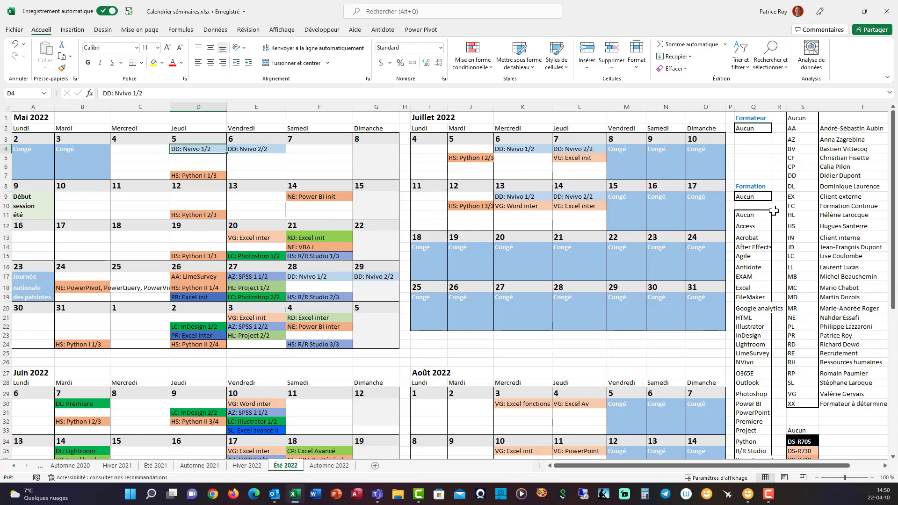
{"action": "left_click", "coordinate": [765, 128]}
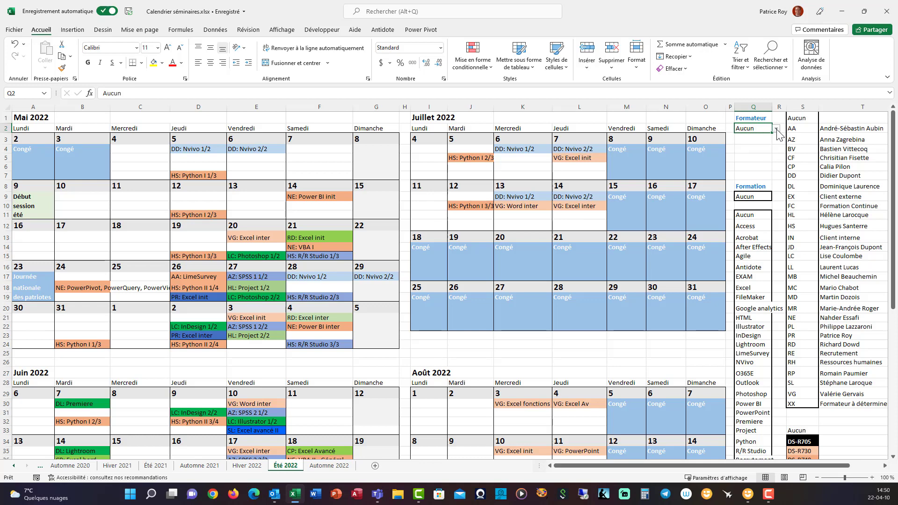
{"action": "left_click", "coordinate": [776, 128]}
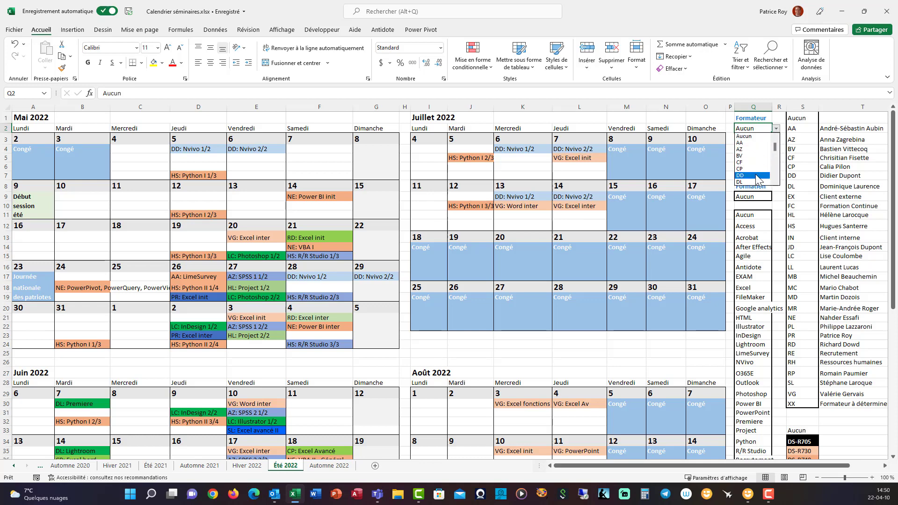
{"action": "left_click", "coordinate": [756, 175]}
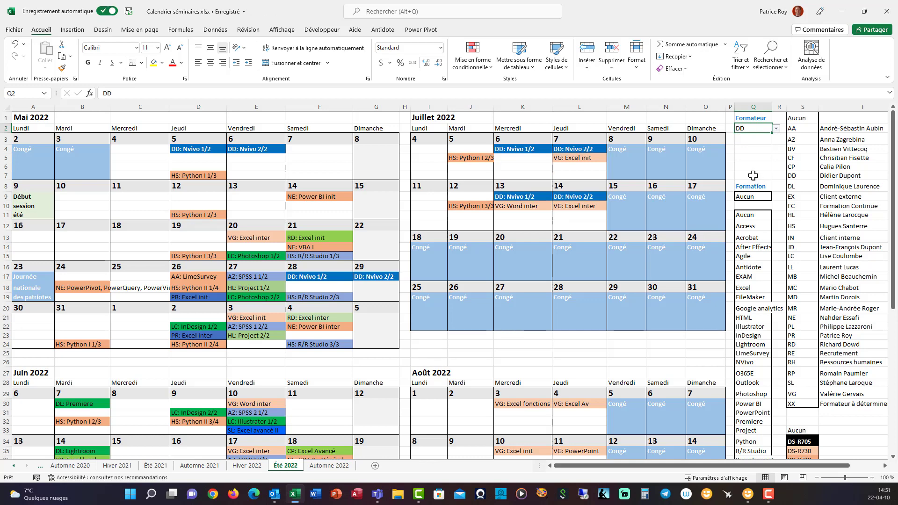
Step: Set the Formation filter in cell Q9 of the summer 2022 calendar to Excel
{"action": "left_click", "coordinate": [757, 197]}
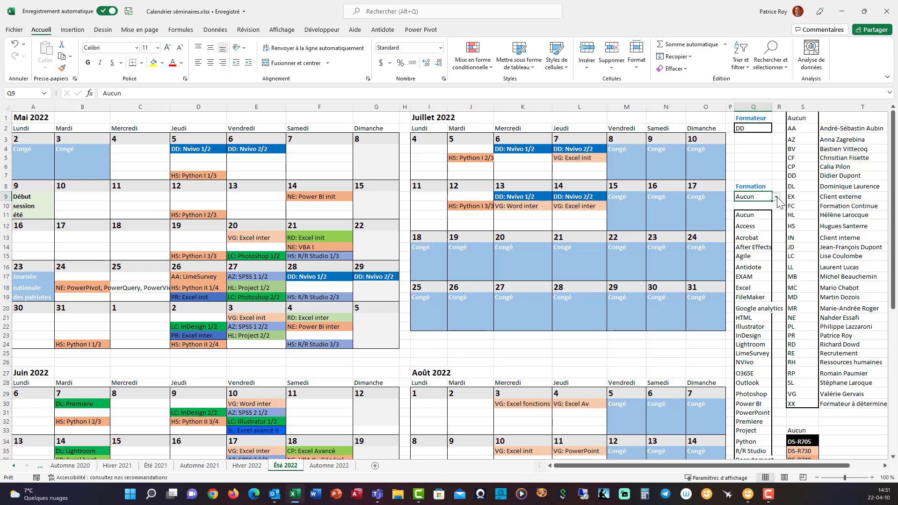
{"action": "left_click", "coordinate": [776, 197]}
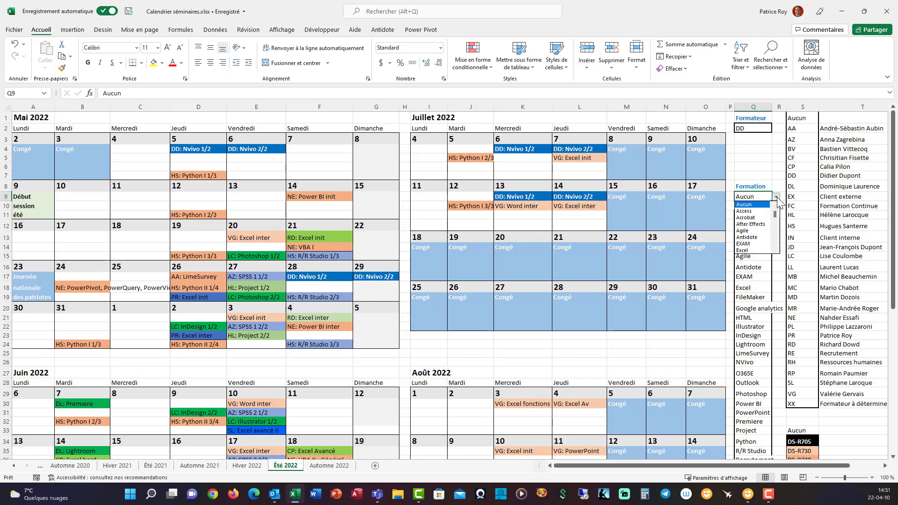
{"action": "left_click", "coordinate": [752, 250]}
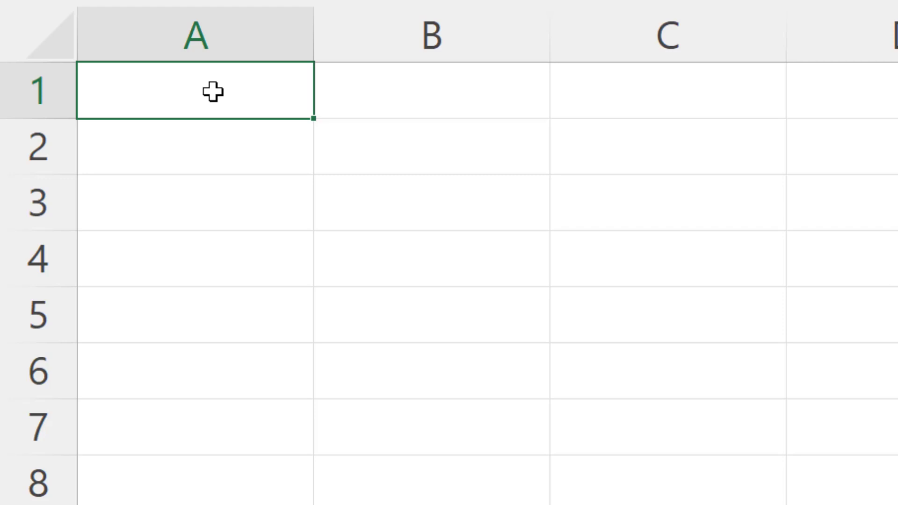
Step: Enter 3 in cell A1 and the comparison formula =A1=5 in cell B1
{"action": "type", "text": "3"}
{"action": "key", "text": "Tab"}
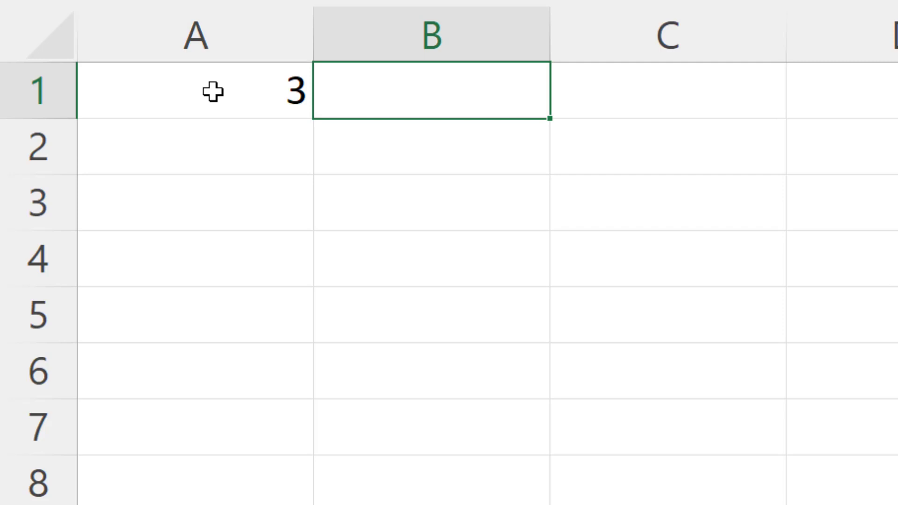
{"action": "type", "text": "=a1"}
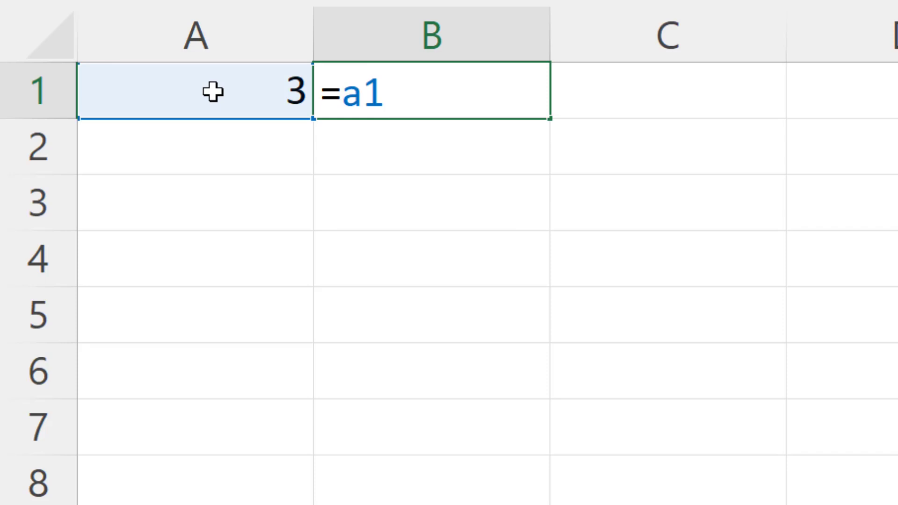
{"action": "type", "text": "=5"}
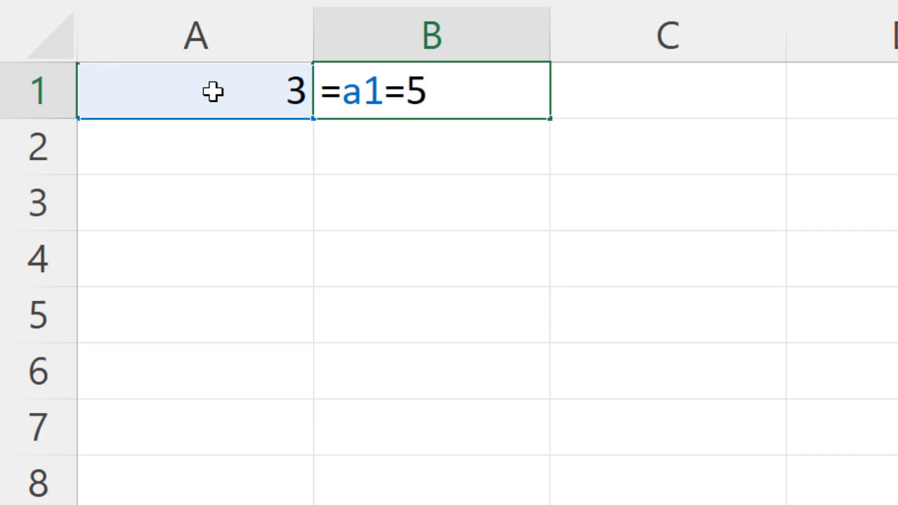
{"action": "key", "text": "Return"}
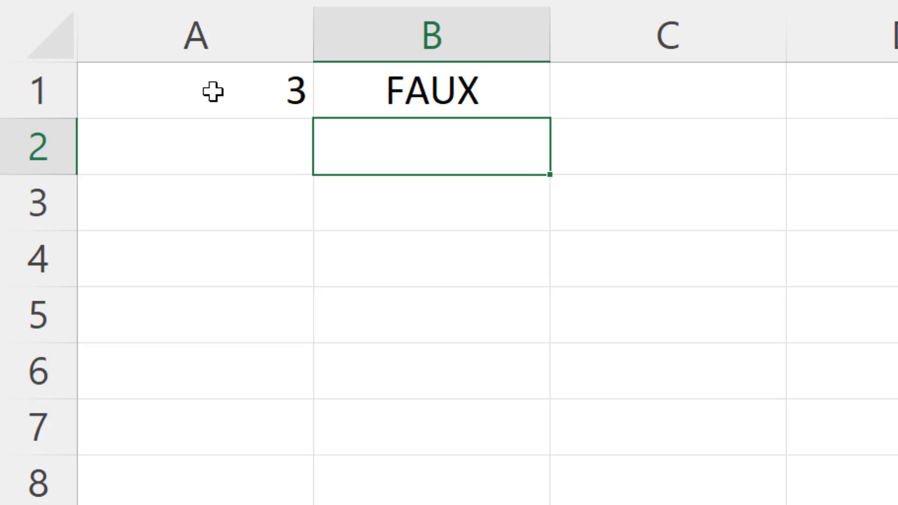
Step: Test the comparison in B1 by changing the value of cell A1 to 4, and finally to 5
{"action": "left_click", "coordinate": [213, 92]}
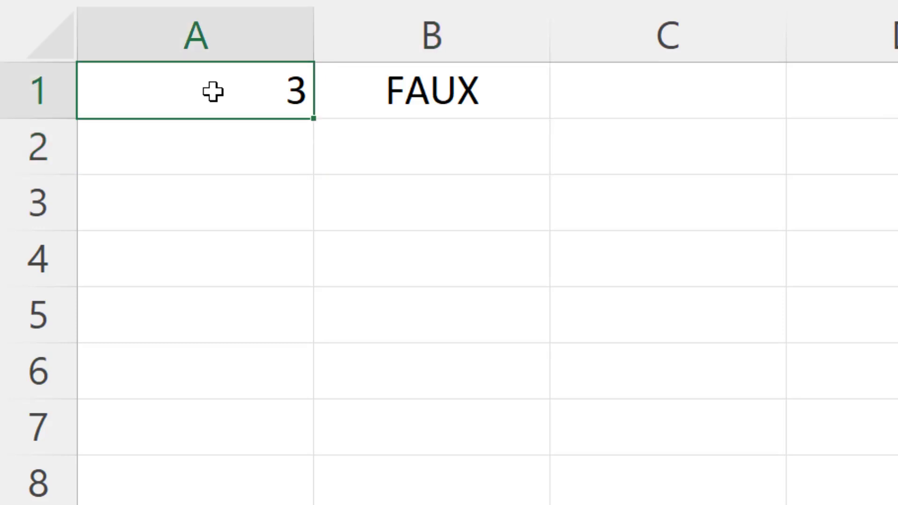
{"action": "key", "text": "F2"}
{"action": "key", "text": "BackSpace"}
{"action": "type", "text": "4"}
{"action": "key", "text": "Tab"}
{"action": "left_click", "coordinate": [212, 91]}
{"action": "type", "text": "5"}
{"action": "key", "text": "Tab"}
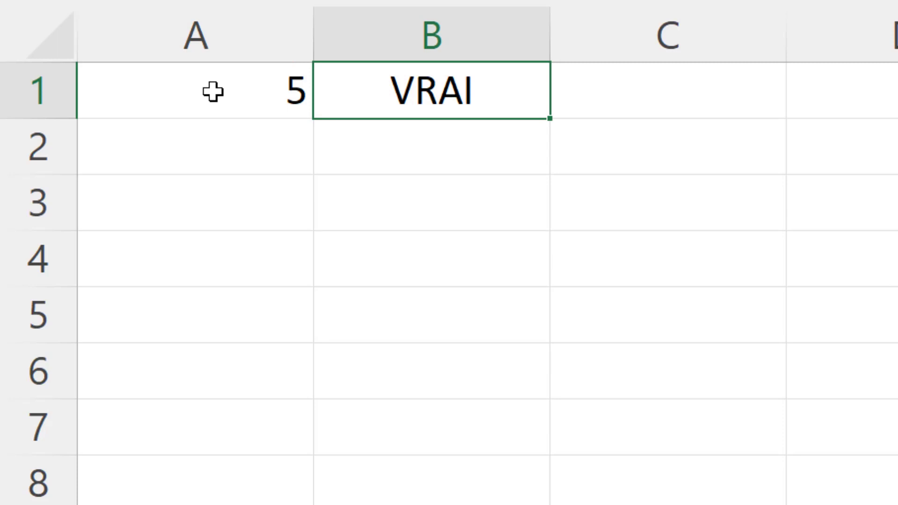
Step: Enter the text ABCDE in cell A2
{"action": "key", "text": "Down"}
{"action": "key", "text": "Left"}
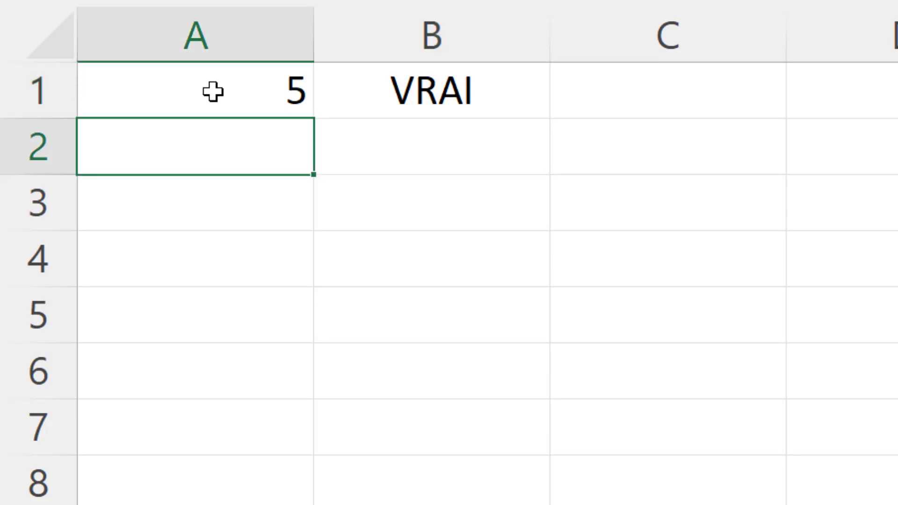
{"action": "type", "text": "ABCDE"}
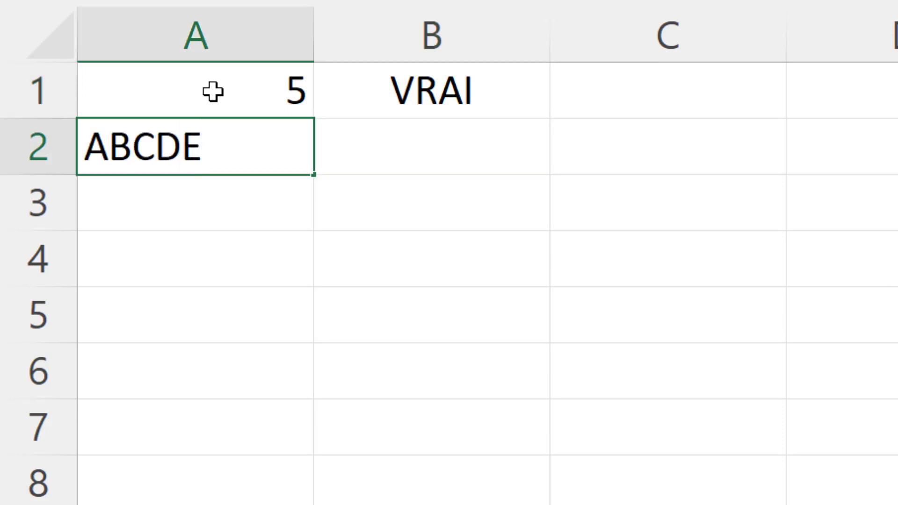
{"action": "key", "text": "Tab"}
Step: Enter the formula =GAUCHE(A2;2) in cell B2 to extract the first two characters of A2
{"action": "type", "text": "="}
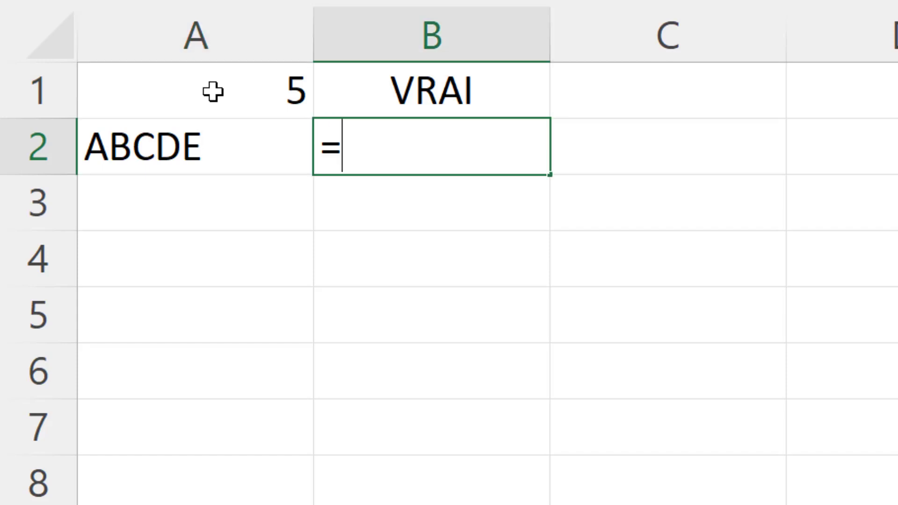
{"action": "type", "text": "gauche"}
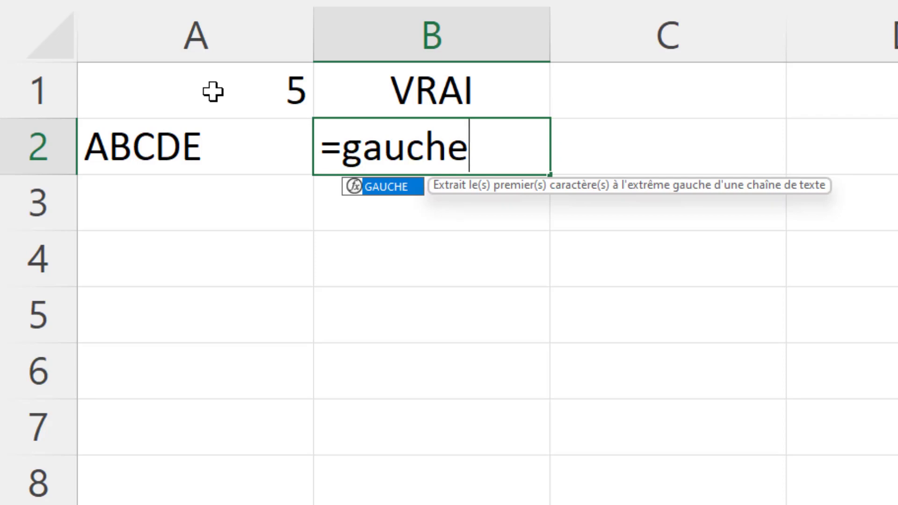
{"action": "type", "text": "("}
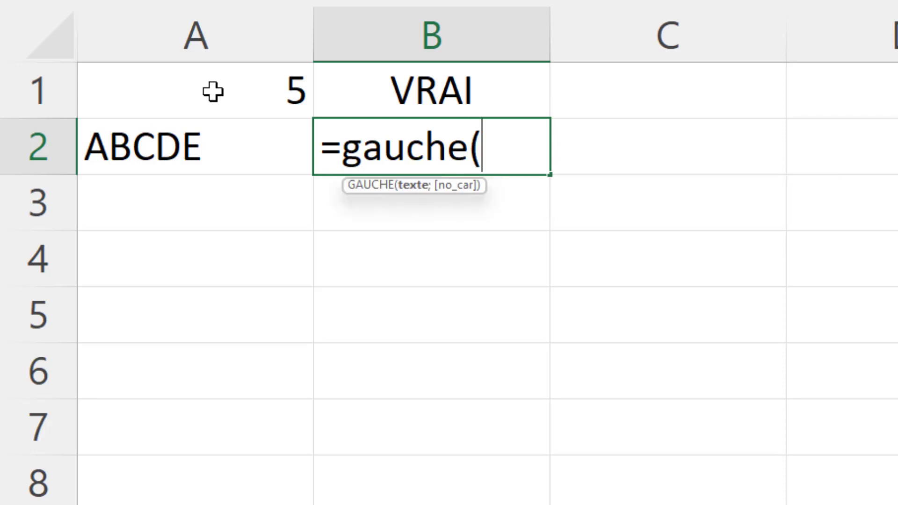
{"action": "left_click", "coordinate": [169, 145]}
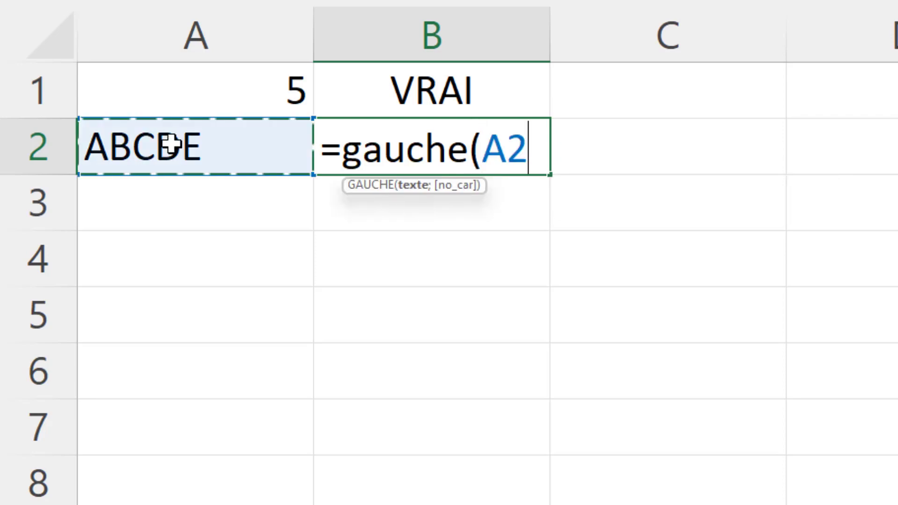
{"action": "type", "text": ";"}
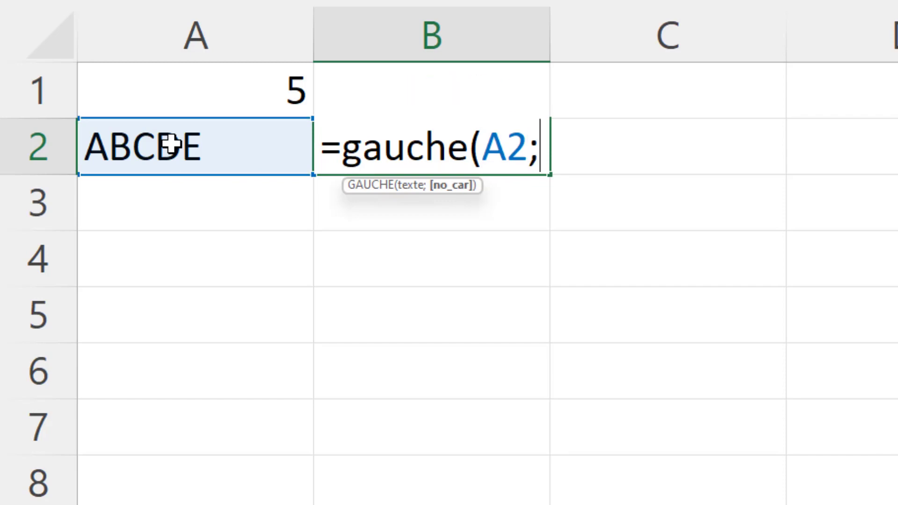
{"action": "type", "text": "2"}
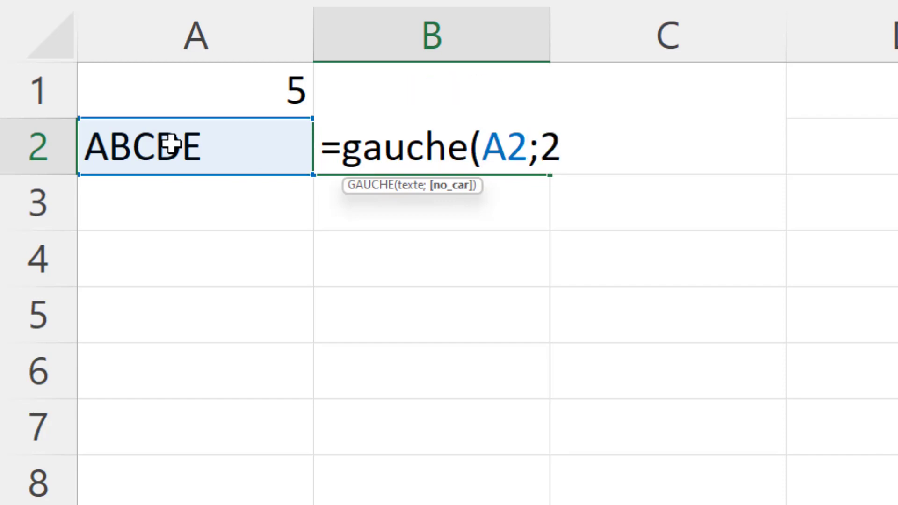
{"action": "type", "text": ")"}
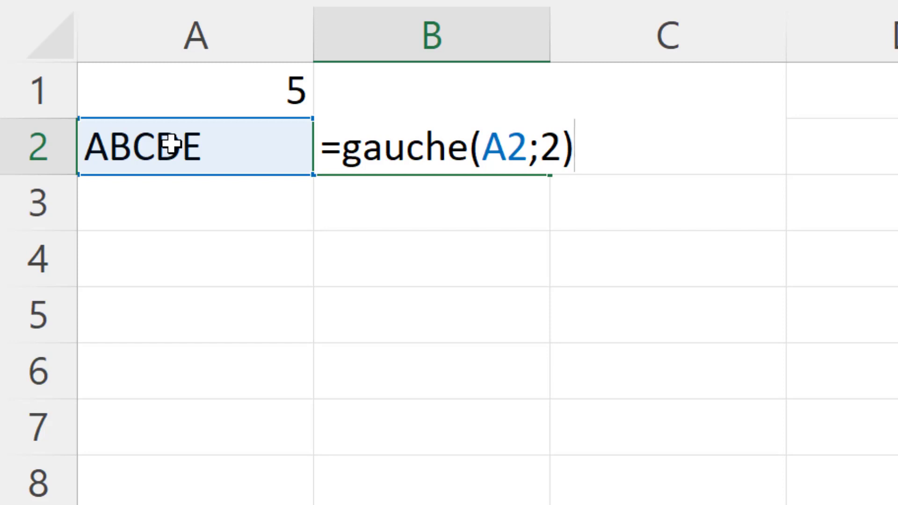
{"action": "key", "text": "Return"}
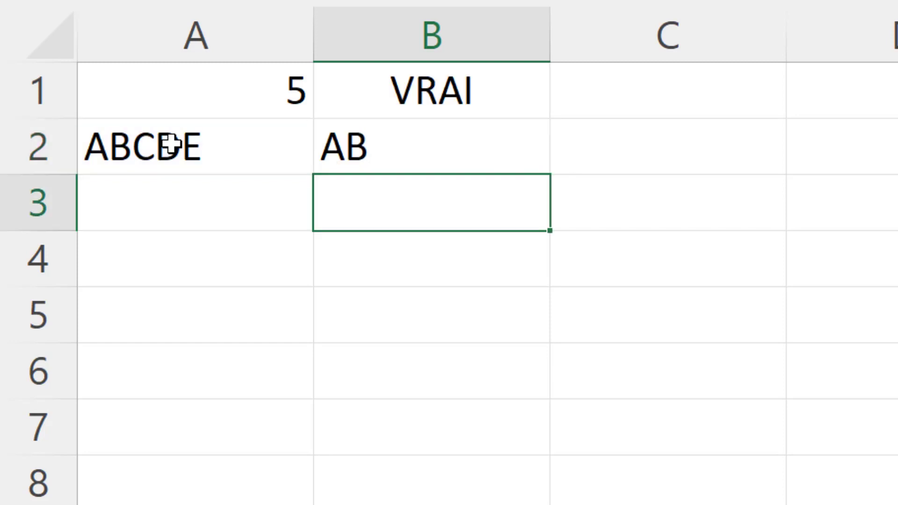
Step: Enter the text ABCDEF in cell A3
{"action": "key", "text": "Left"}
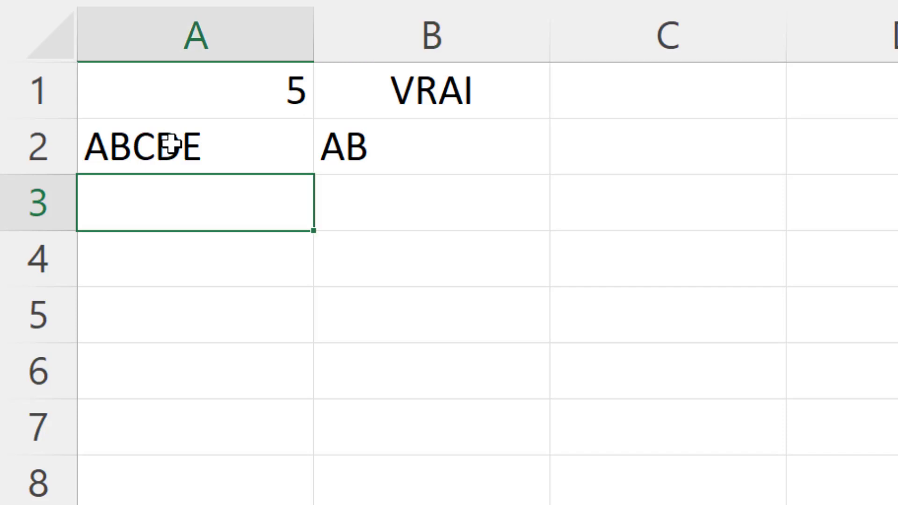
{"action": "type", "text": "ABCDEF"}
{"action": "key", "text": "Tab"}
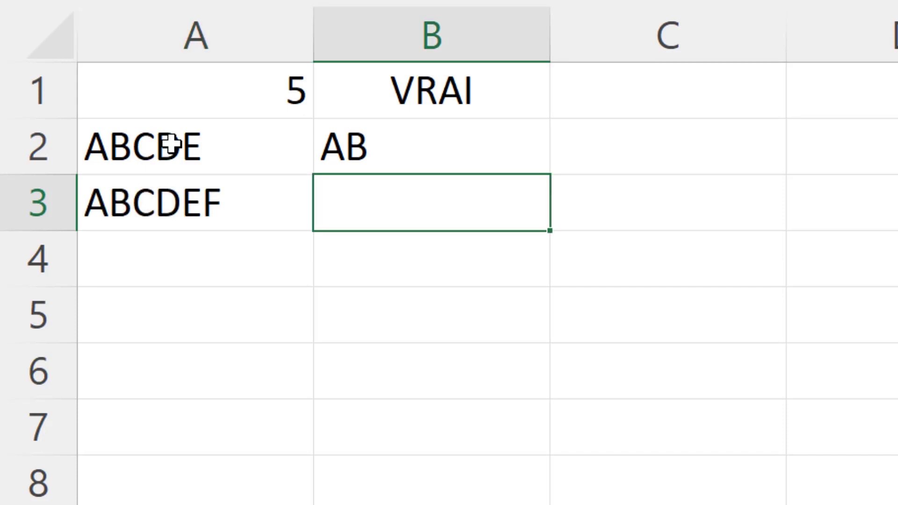
Step: Enter the formula =NBCAR(A3) in cell B3 to count the characters of the text in A3
{"action": "type", "text": "=nb"}
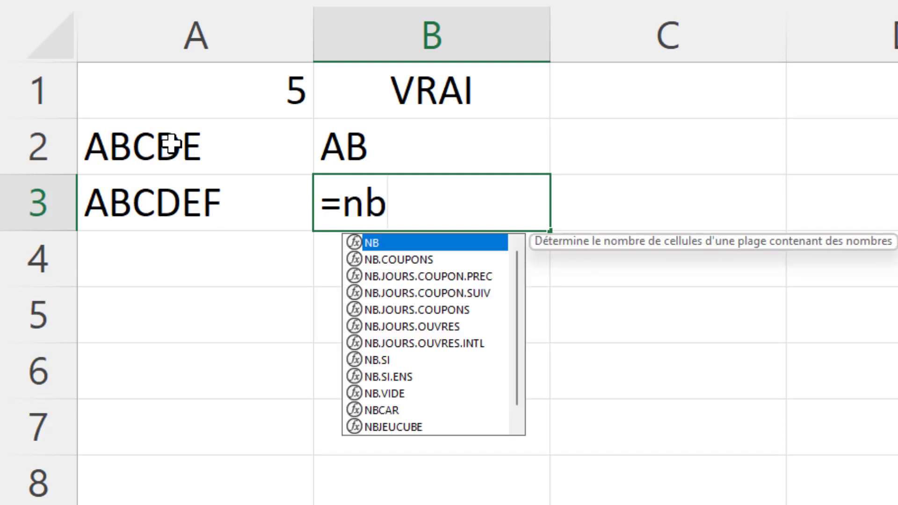
{"action": "type", "text": "c"}
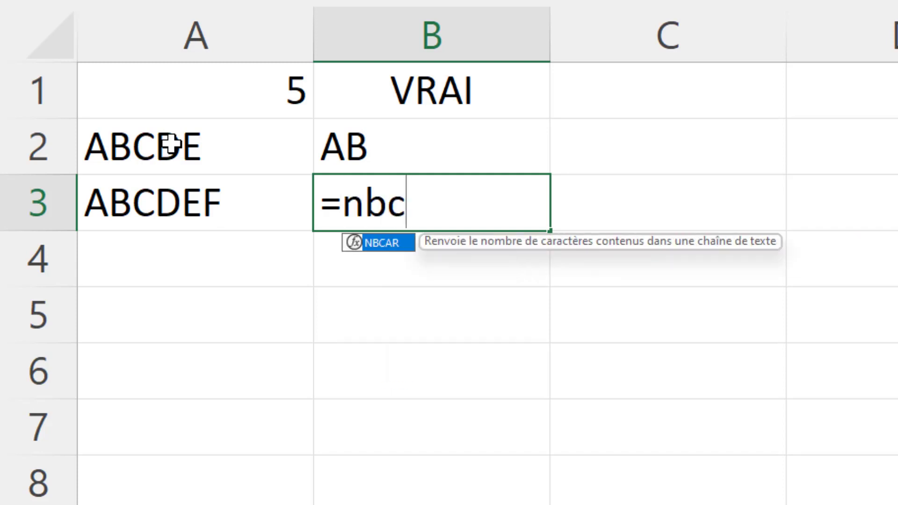
{"action": "key", "text": "Tab"}
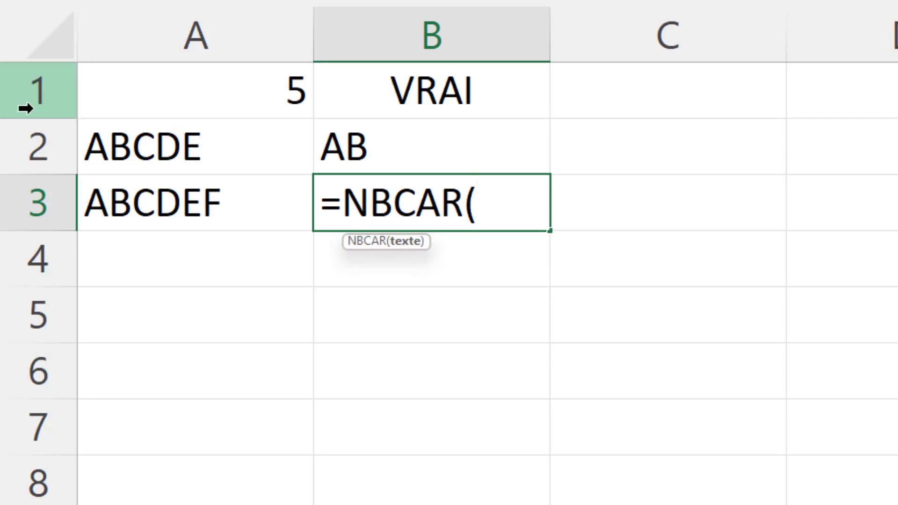
{"action": "left_click", "coordinate": [180, 209]}
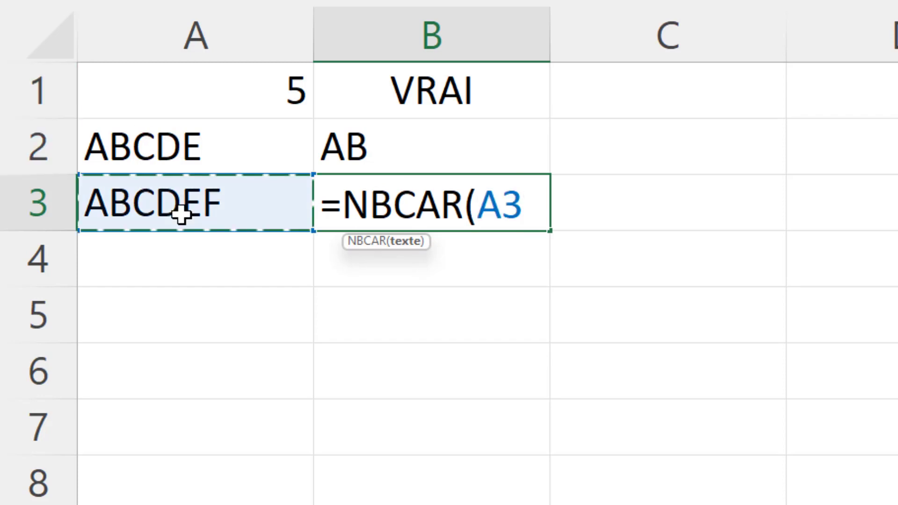
{"action": "type", "text": ")"}
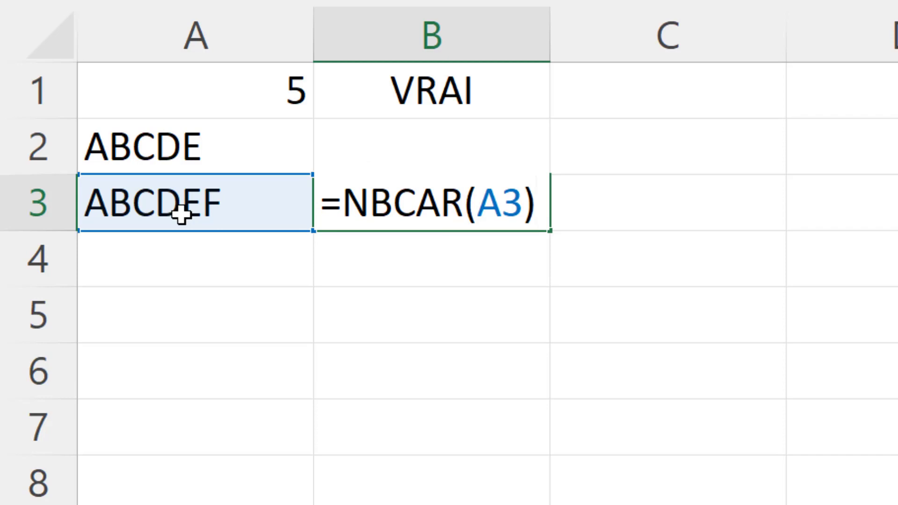
{"action": "key", "text": "Return"}
Step: Change the formula in cell B3 to =NBCAR(A2) so it counts the characters in A2
{"action": "key", "text": "Up"}
{"action": "key", "text": "F2"}
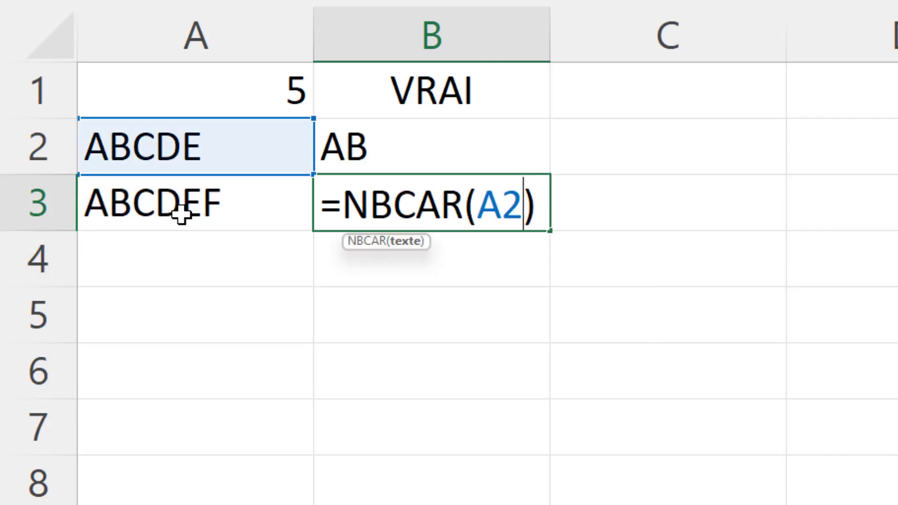
{"action": "key", "text": "Return"}
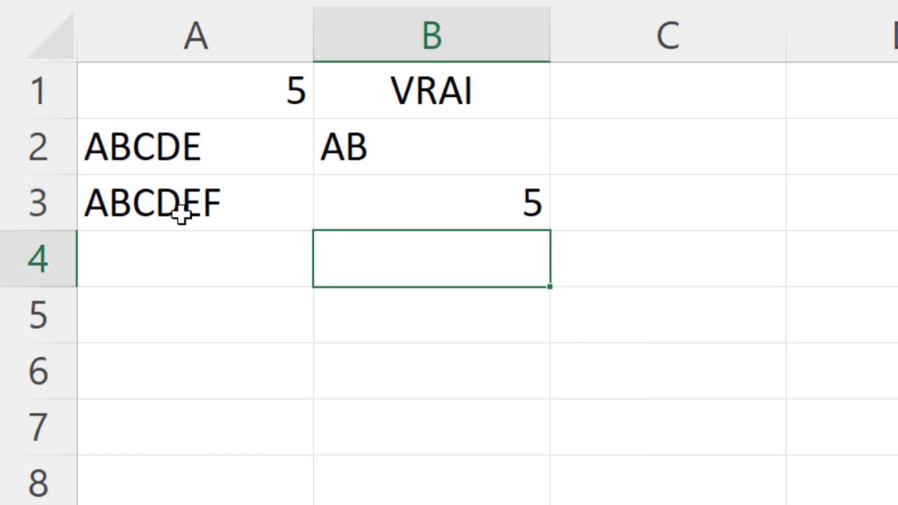
Step: Enter the text ABCDEFGHIJ in cell A4
{"action": "key", "text": "Left"}
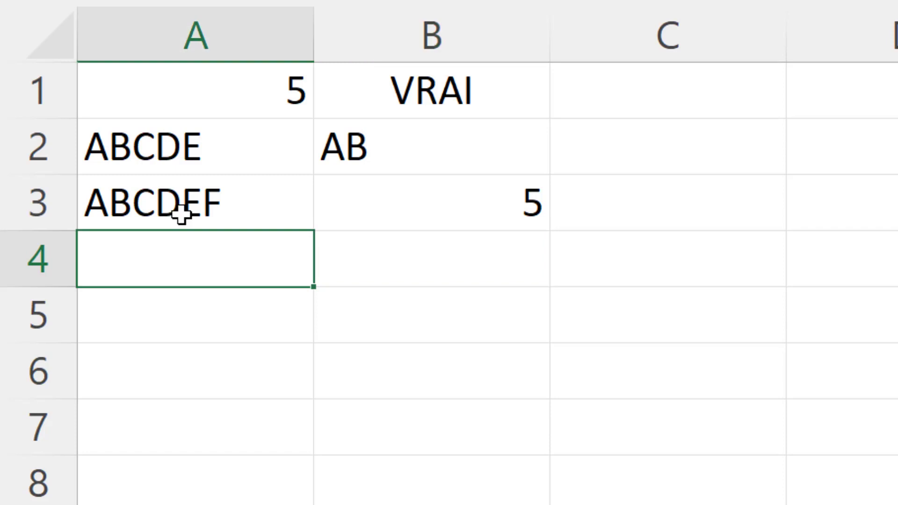
{"action": "type", "text": "ABCDEFGHIJ"}
{"action": "key", "text": "Tab"}
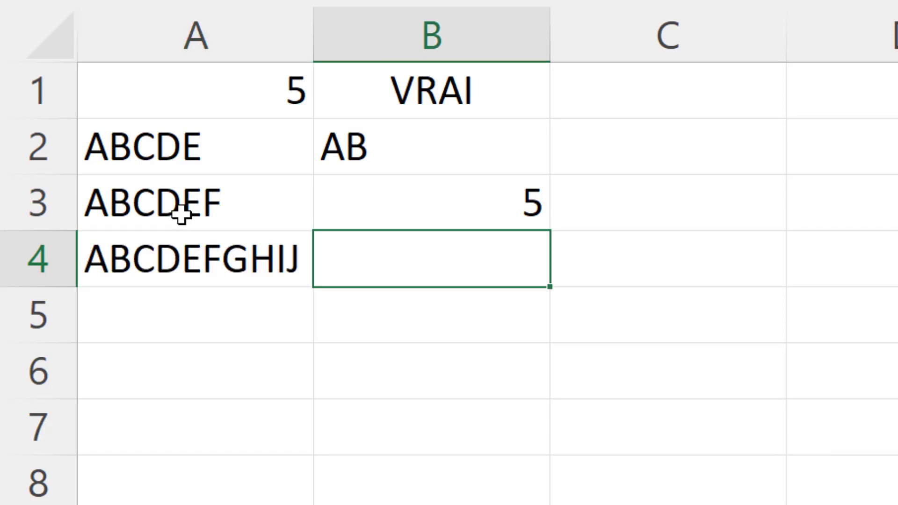
Step: Enter the formula =STXT(A4;3;5) in cell B4 to extract five characters from A4 starting at the third
{"action": "type", "text": "=st"}
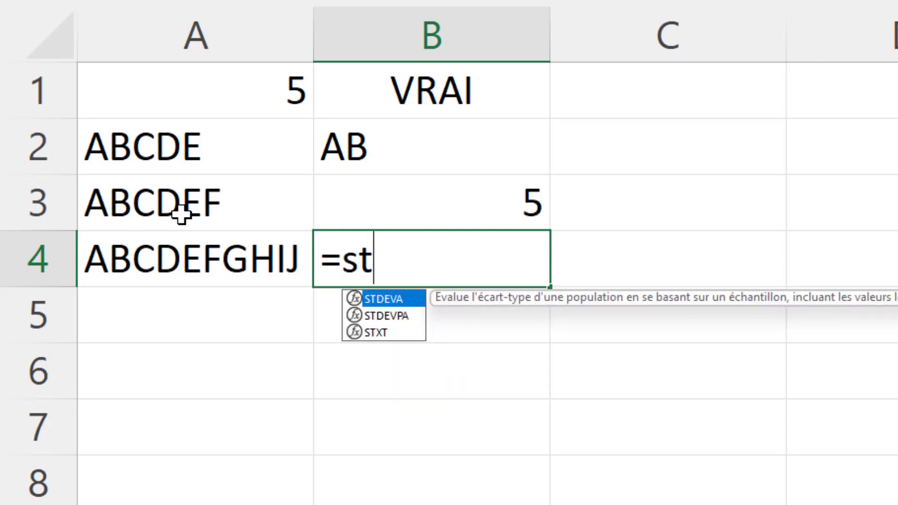
{"action": "key", "text": "Down"}
{"action": "key", "text": "Down"}
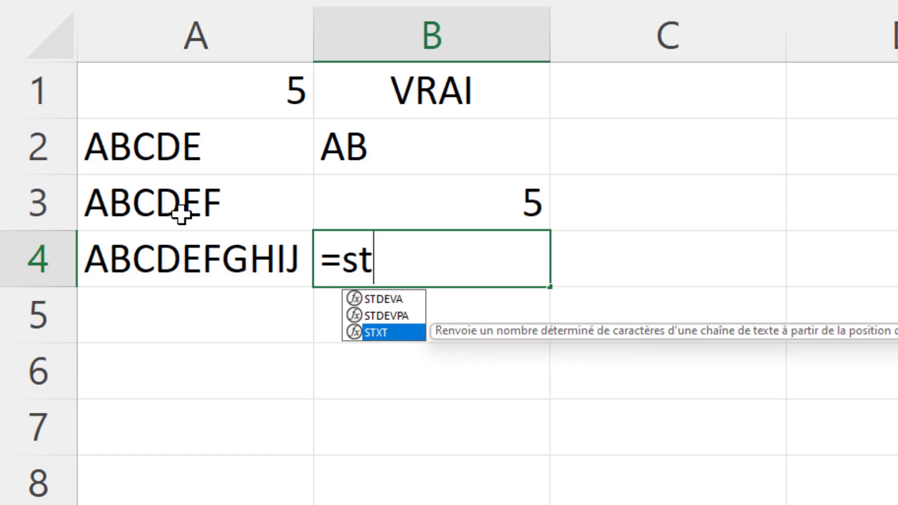
{"action": "key", "text": "Tab"}
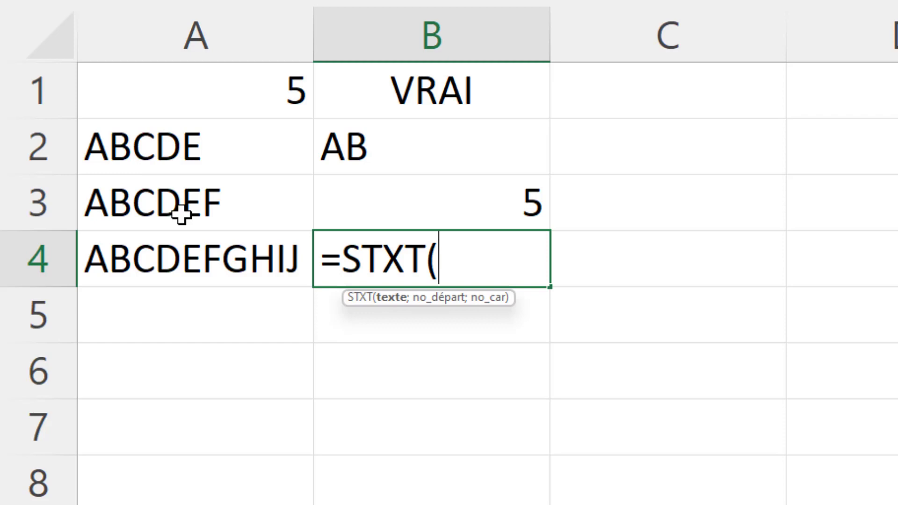
{"action": "left_click", "coordinate": [130, 261]}
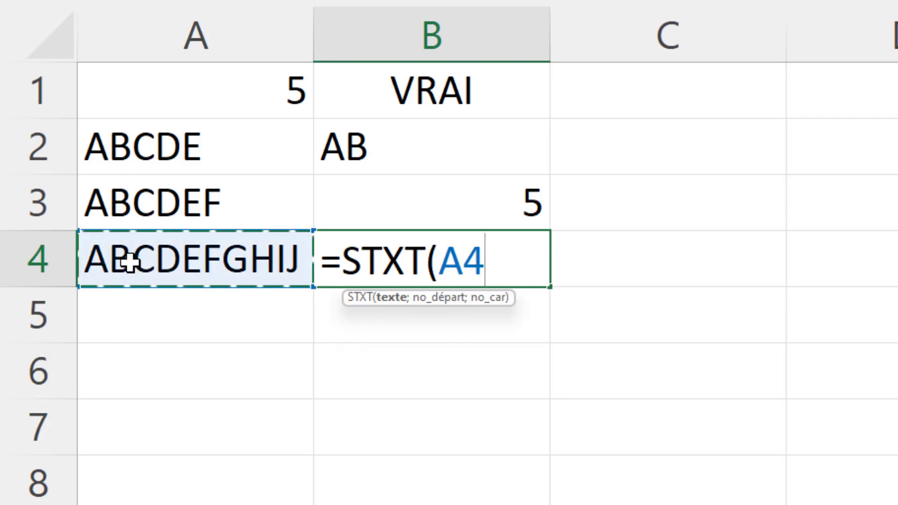
{"action": "type", "text": ";"}
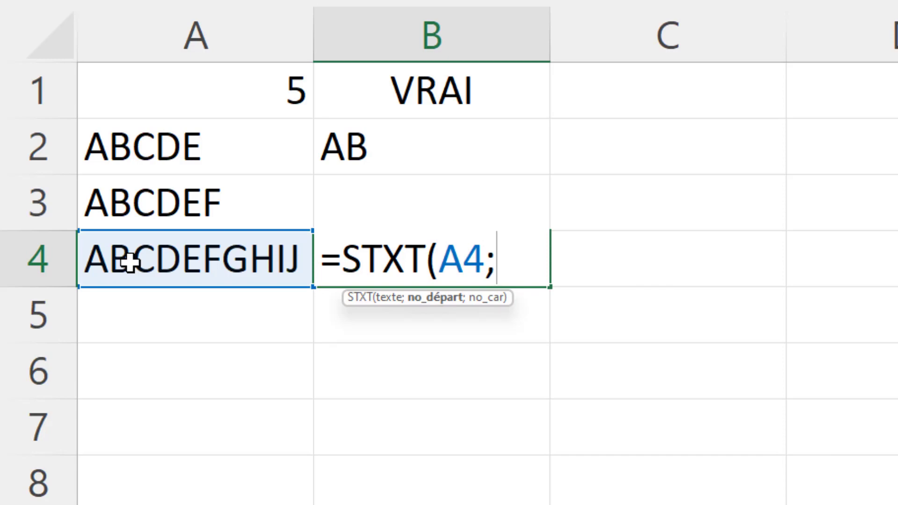
{"action": "type", "text": "3"}
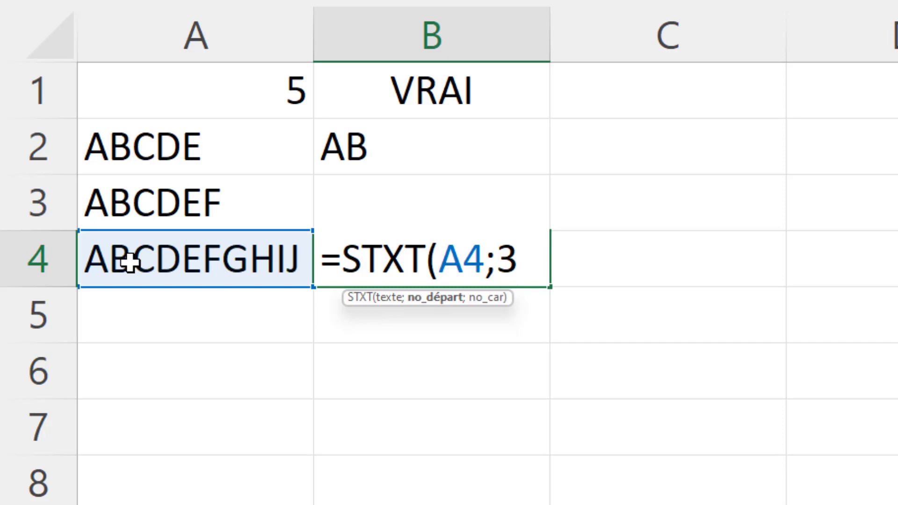
{"action": "type", "text": ";"}
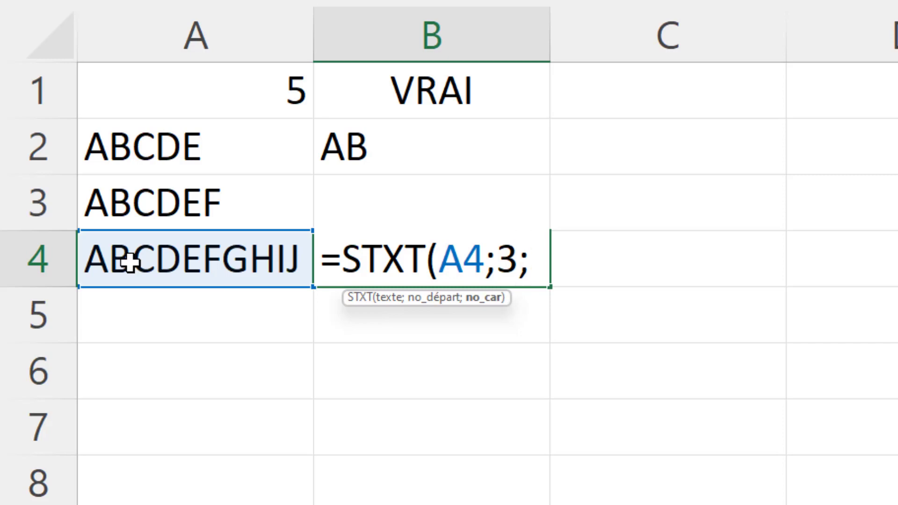
{"action": "type", "text": "5)"}
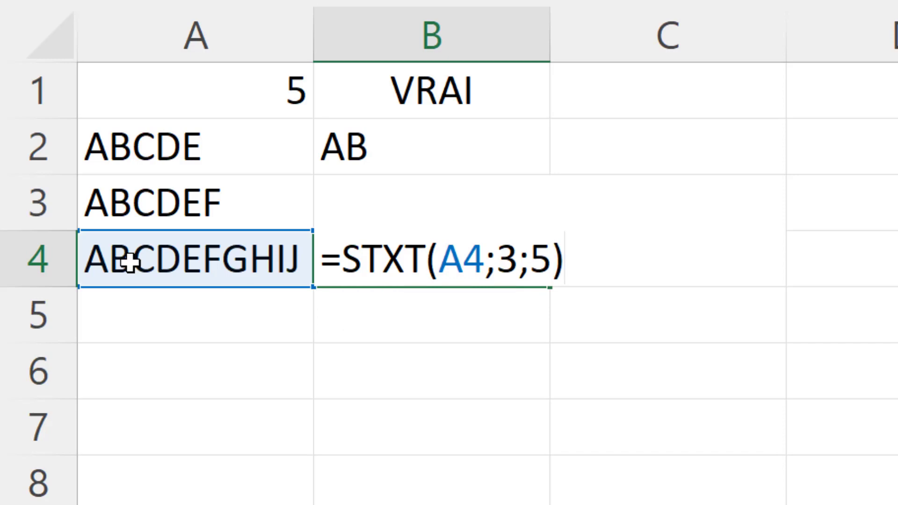
{"action": "key", "text": "Return"}
{"action": "key", "text": "Up"}
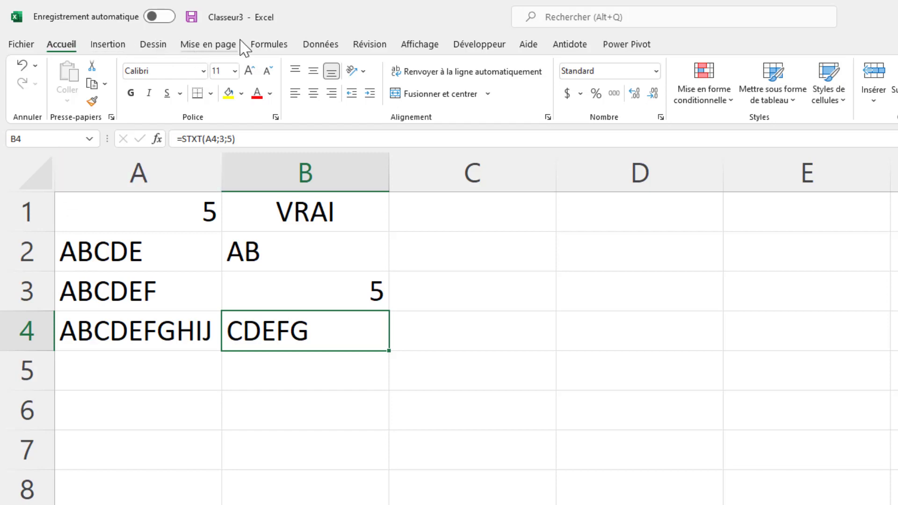
Step: Display the sheet's formulas instead of their results and review the formulas in cells B1 to B4 one by one
{"action": "left_click", "coordinate": [263, 46]}
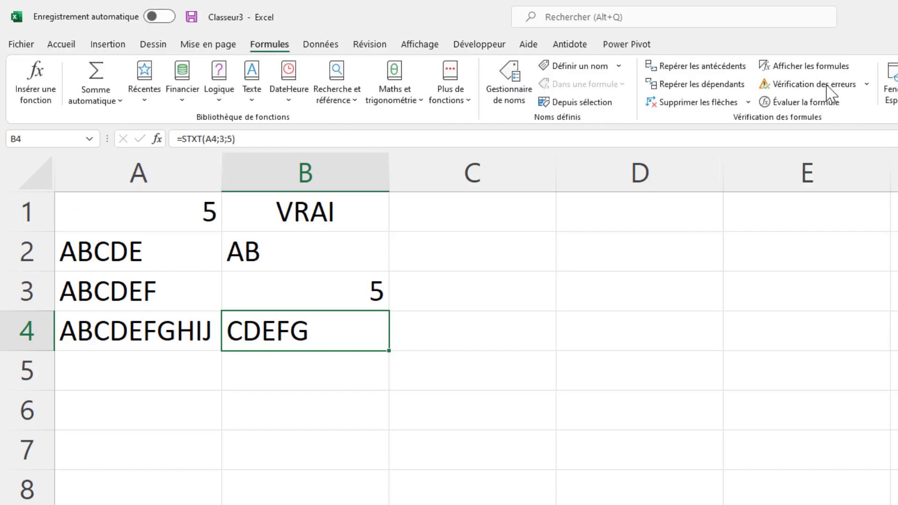
{"action": "left_click", "coordinate": [820, 68]}
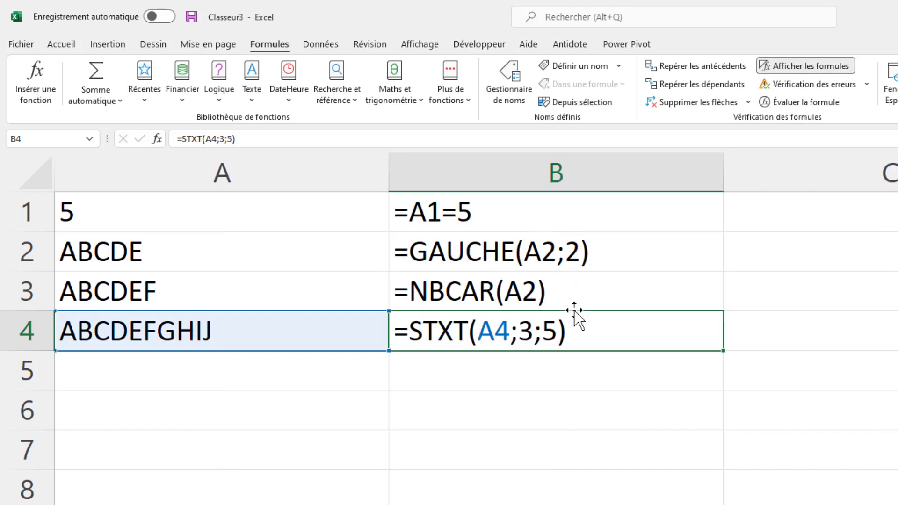
{"action": "left_click", "coordinate": [557, 215]}
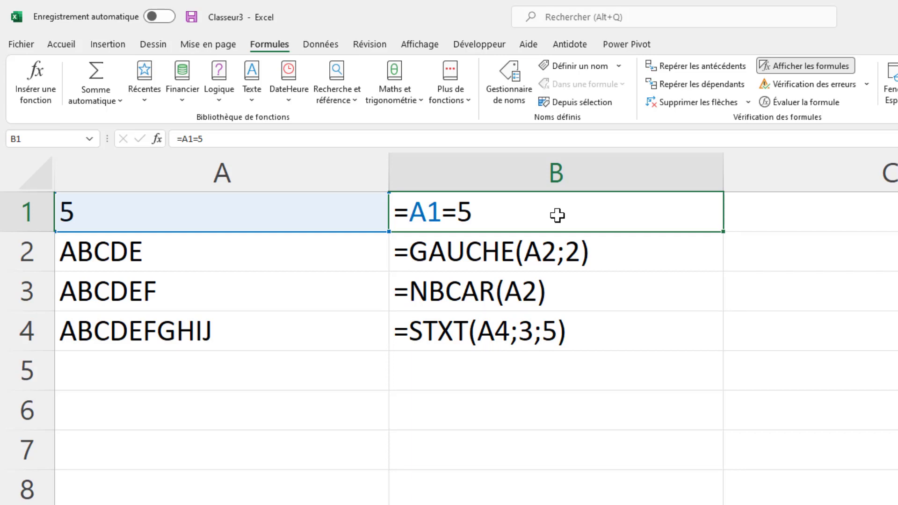
{"action": "left_click", "coordinate": [605, 257]}
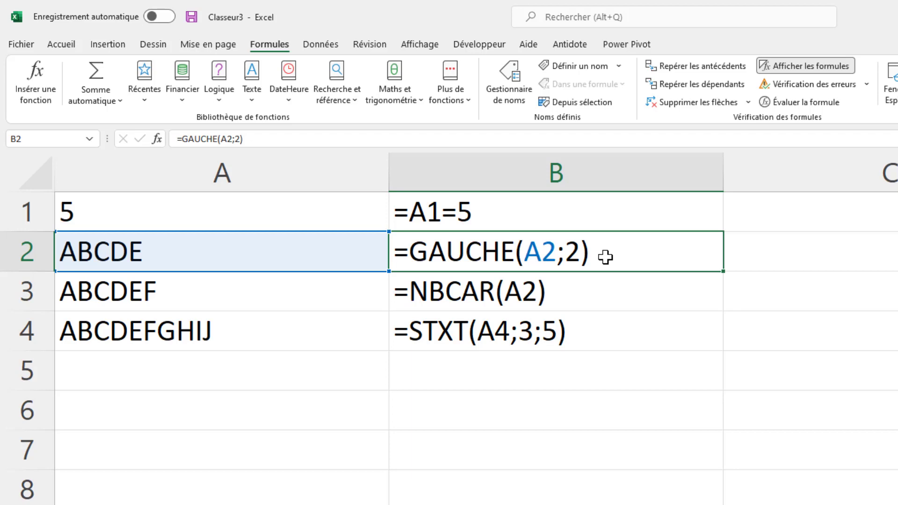
{"action": "left_click", "coordinate": [591, 292]}
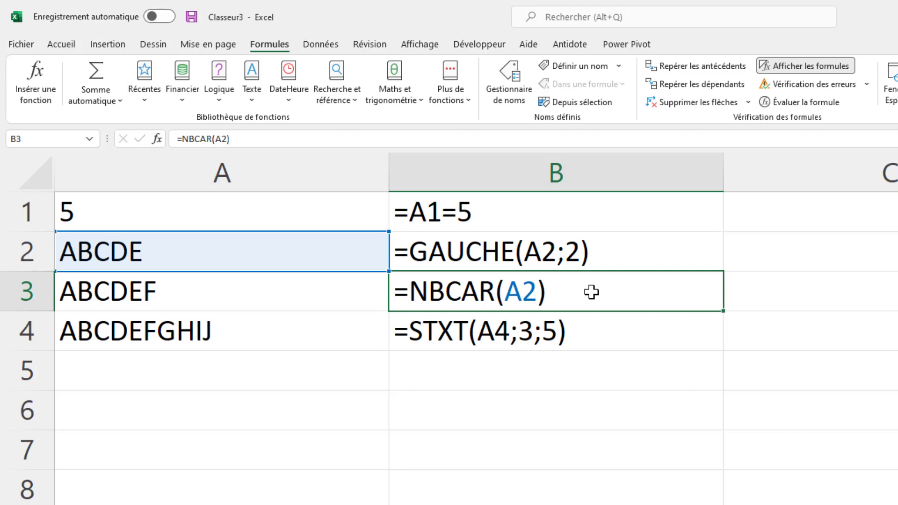
{"action": "left_click", "coordinate": [572, 332]}
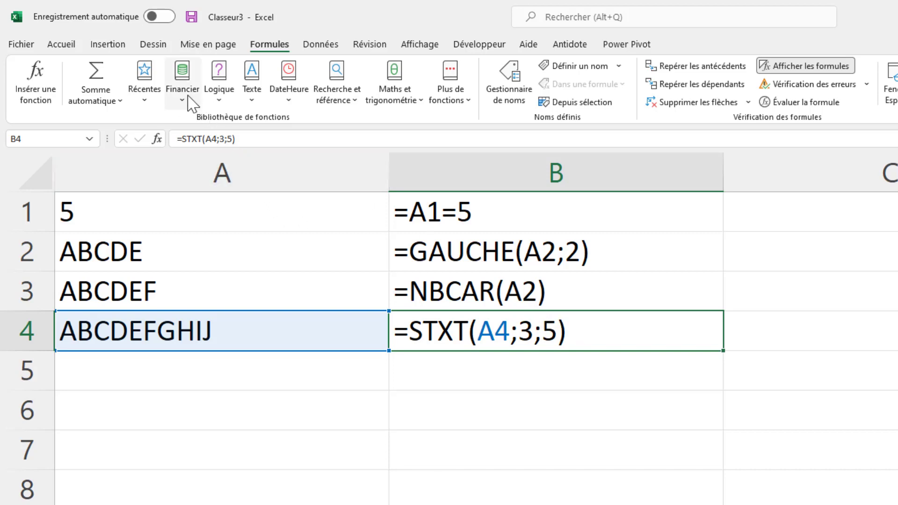
Step: Browse the recently used, financial and logical functions in the function library, including the description of OUX
{"action": "left_click", "coordinate": [156, 94]}
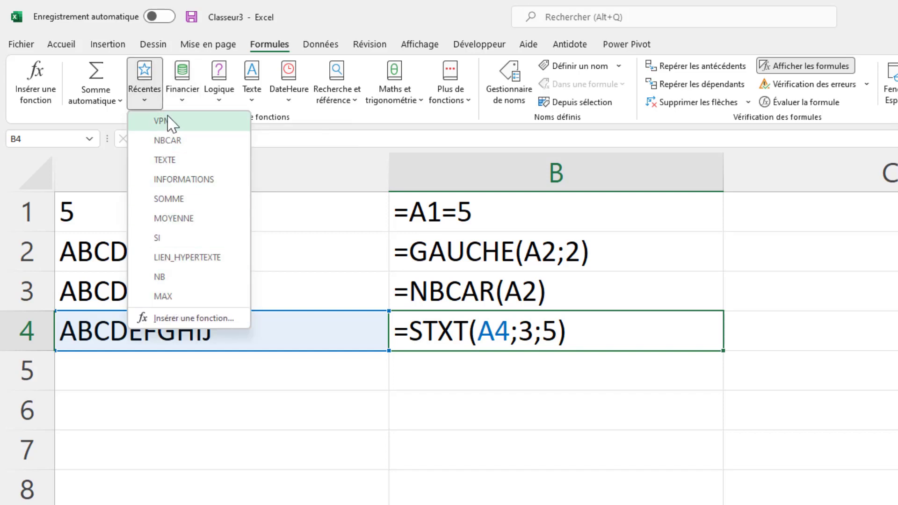
{"action": "left_click", "coordinate": [182, 86]}
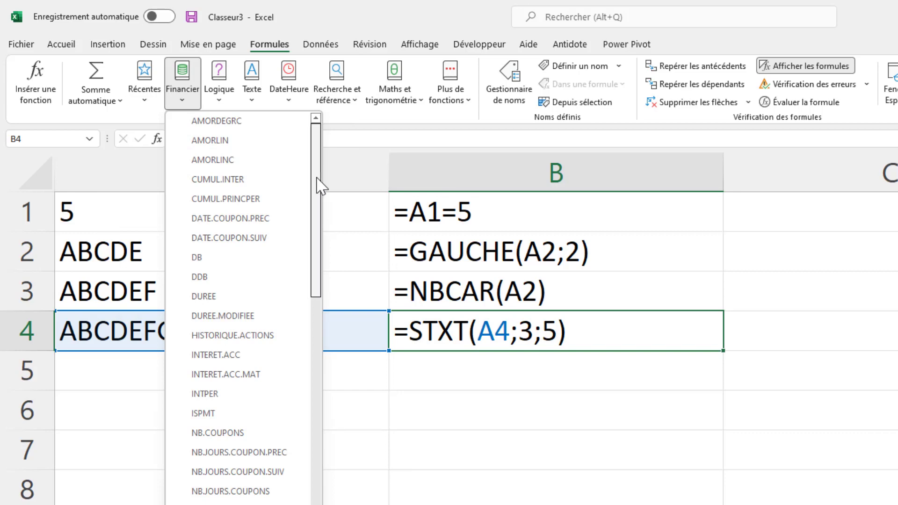
{"action": "mouse_move", "coordinate": [317, 186]}
{"action": "left_mouse_down"}
{"action": "mouse_move", "coordinate": [306, 357]}
{"action": "mouse_move", "coordinate": [317, 454]}
{"action": "mouse_move", "coordinate": [312, 177]}
{"action": "left_mouse_up"}
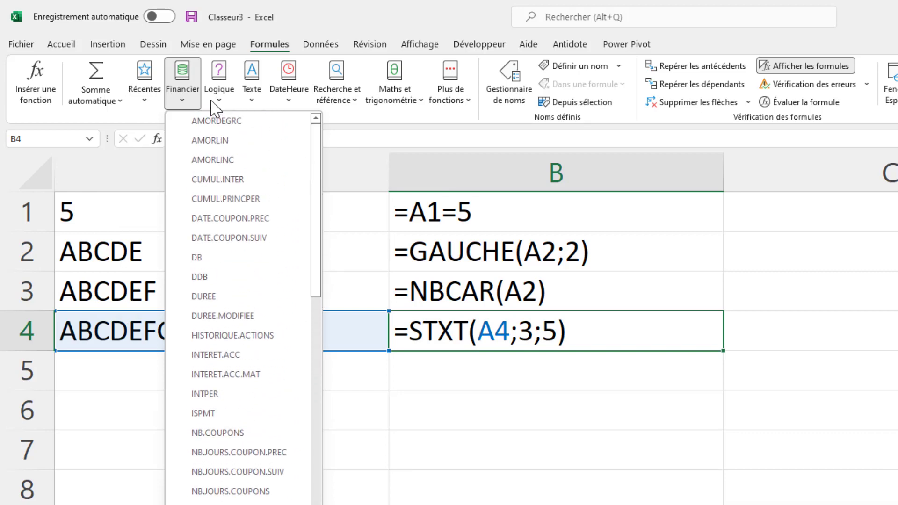
{"action": "left_click", "coordinate": [216, 96]}
{"action": "left_click", "coordinate": [217, 97]}
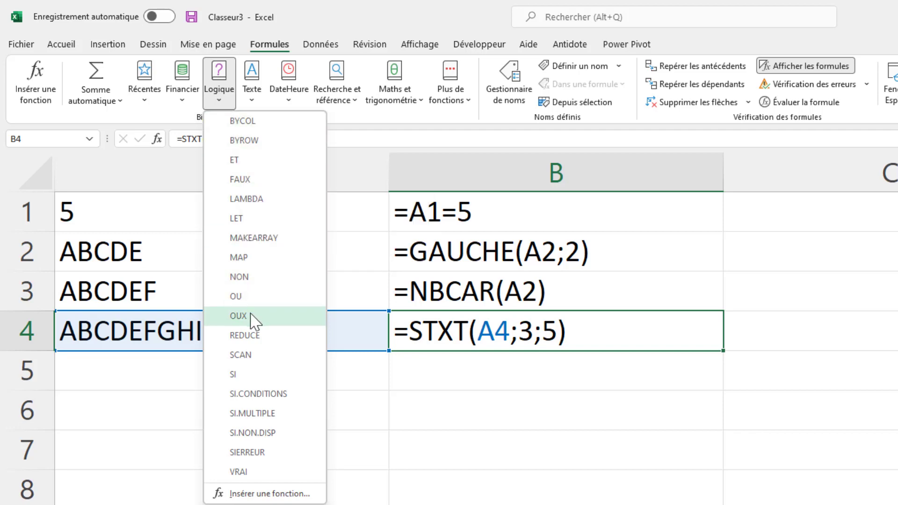
{"action": "mouse_move", "coordinate": [269, 380]}
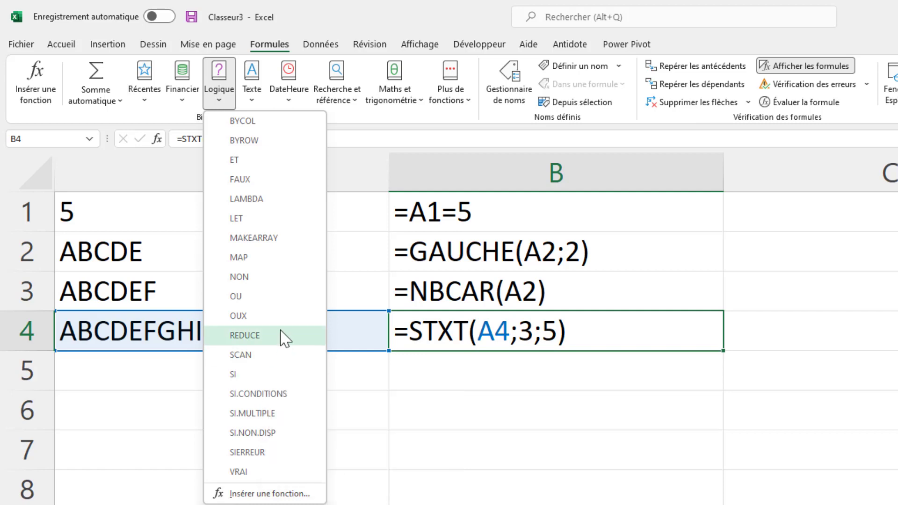
{"action": "mouse_move", "coordinate": [281, 316]}
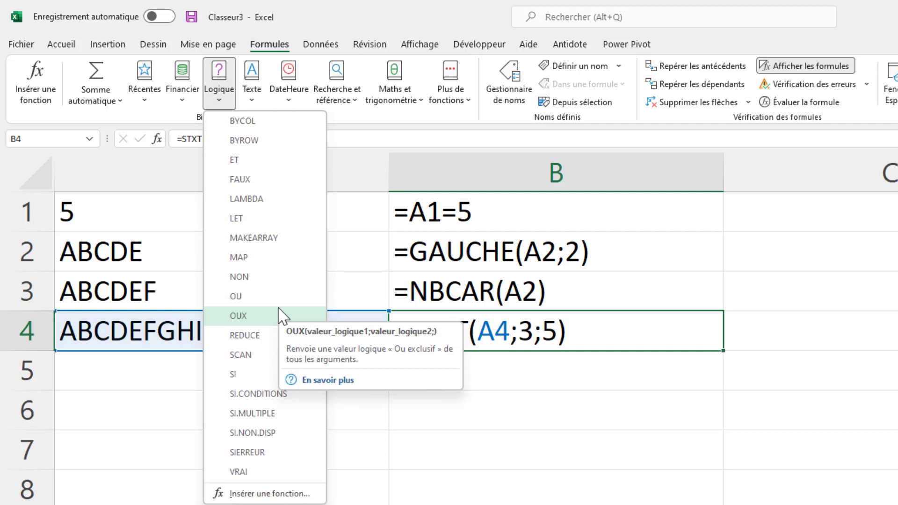
Step: Browse the text, date and time, and lookup and reference functions in the function library
{"action": "left_click", "coordinate": [255, 104]}
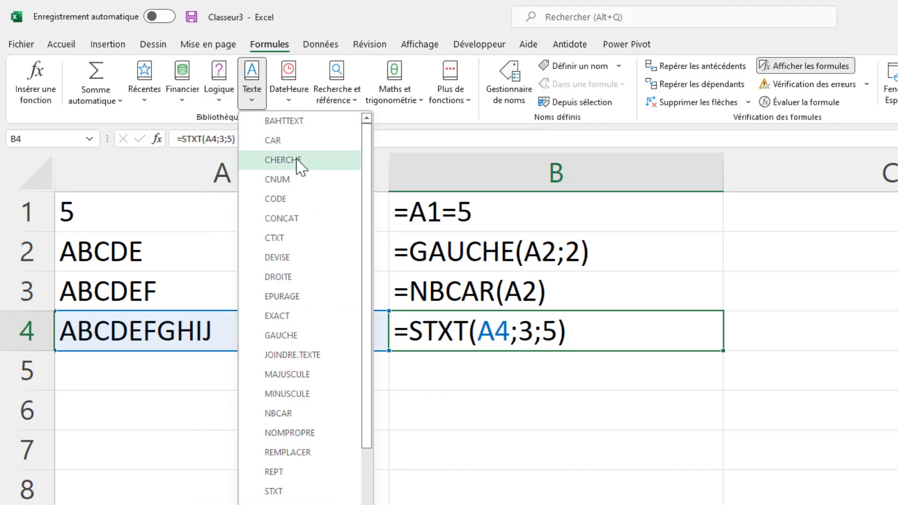
{"action": "mouse_move", "coordinate": [292, 162]}
{"action": "scroll", "coordinate": [288, 160], "scroll_direction": "down", "scroll_amount": 2}
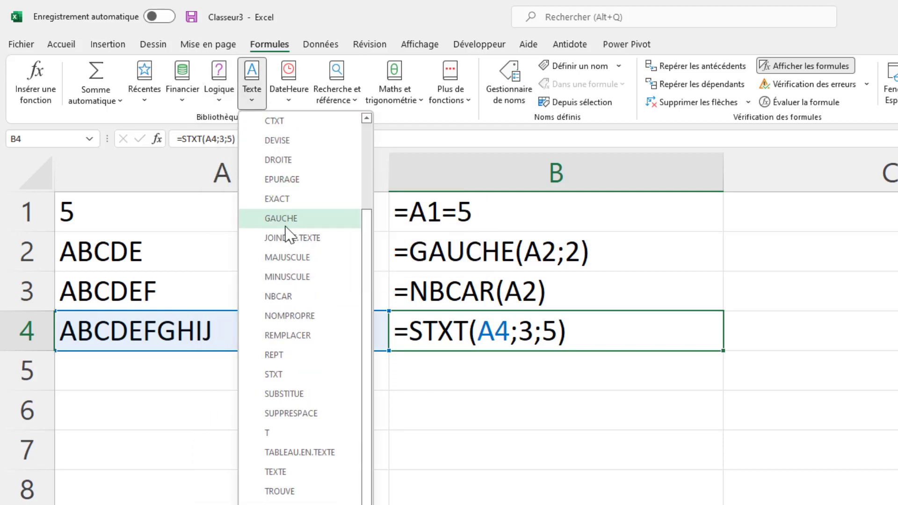
{"action": "mouse_move", "coordinate": [292, 221]}
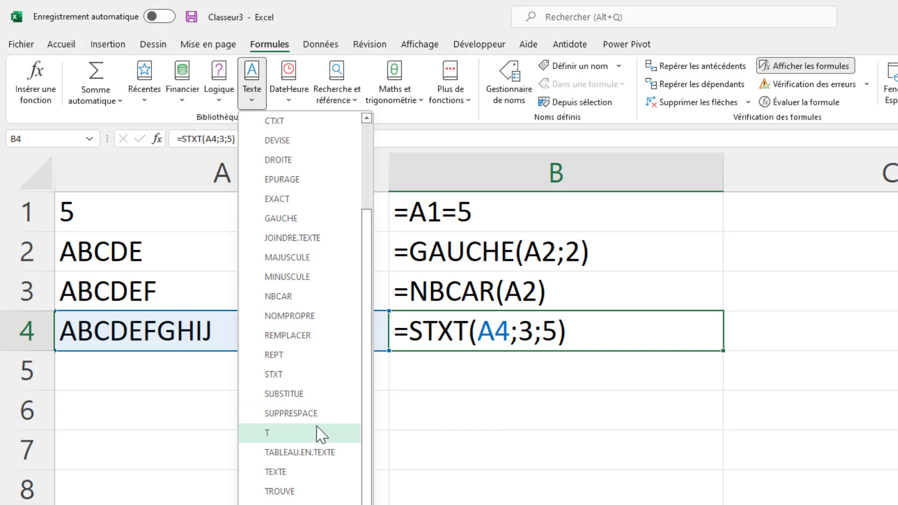
{"action": "left_click", "coordinate": [289, 100]}
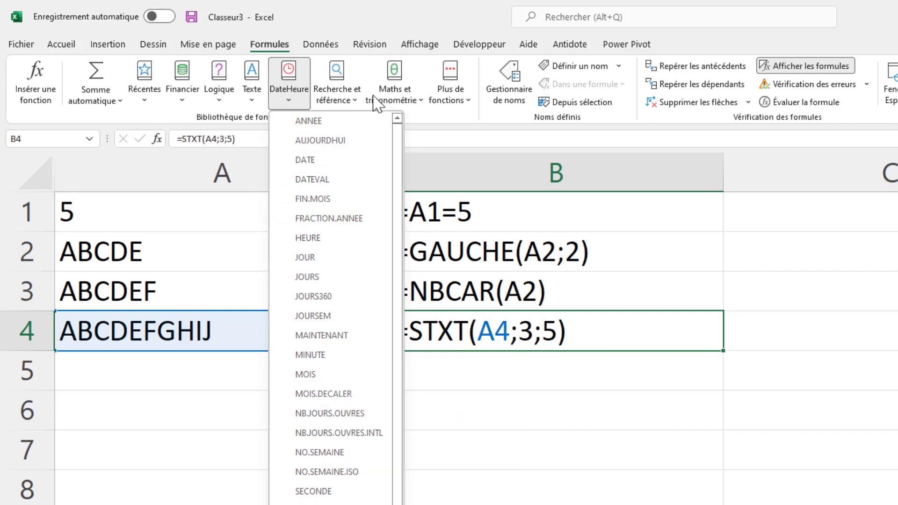
{"action": "left_click", "coordinate": [338, 99]}
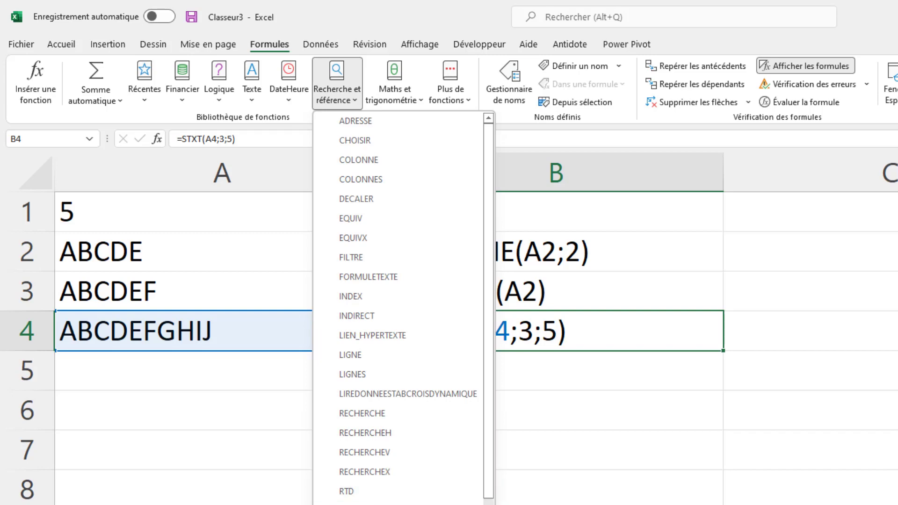
{"action": "scroll", "coordinate": [404, 476], "scroll_direction": "down", "scroll_amount": 1}
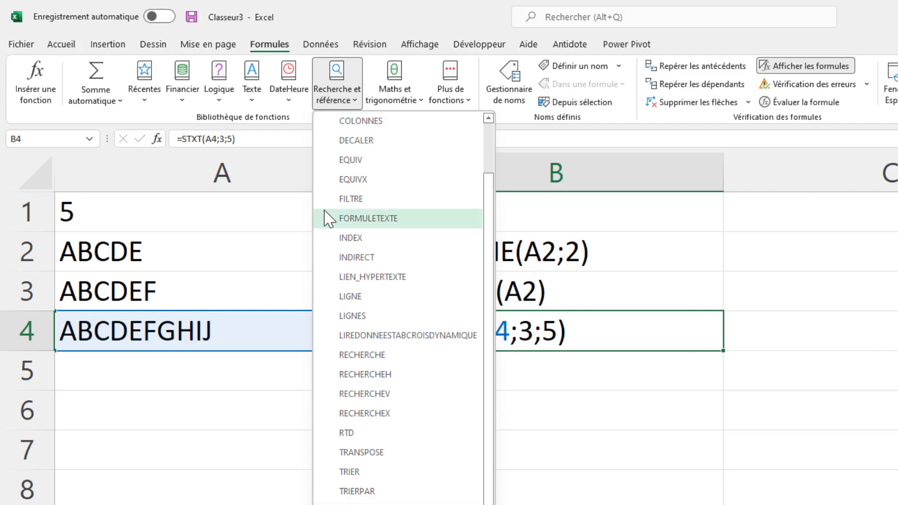
Step: Look through the list of math and trigonometry functions in the function library
{"action": "left_click", "coordinate": [391, 99]}
{"action": "left_click", "coordinate": [391, 98]}
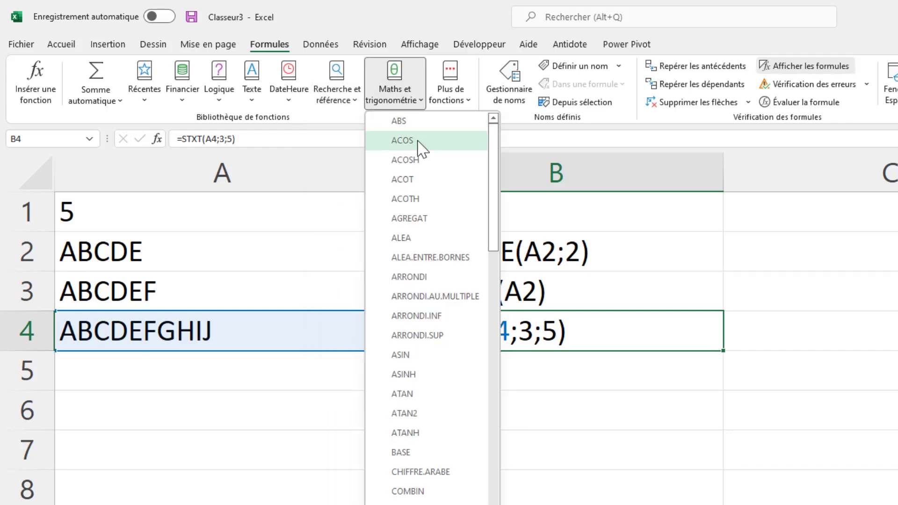
{"action": "scroll", "coordinate": [439, 381], "scroll_direction": "down", "scroll_amount": 3}
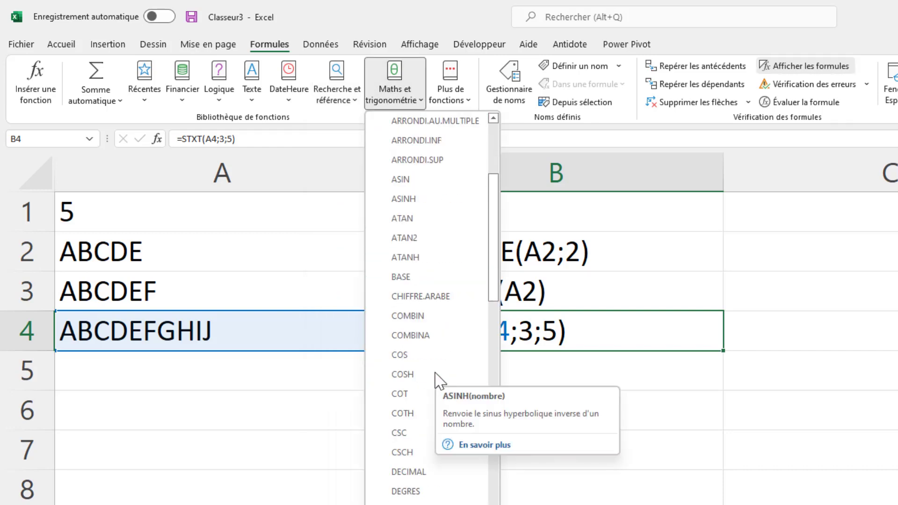
{"action": "scroll", "coordinate": [437, 379], "scroll_direction": "down", "scroll_amount": 3}
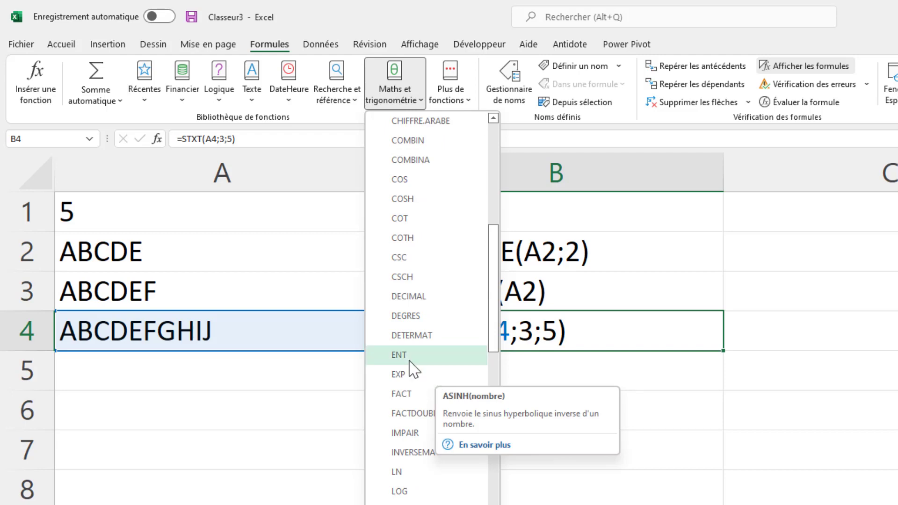
Step: Examine the additional function categories, from Statistiques and Ingénierie through Cube, Informations and Compatibilité to Web
{"action": "left_click", "coordinate": [460, 100]}
{"action": "mouse_move", "coordinate": [461, 123]}
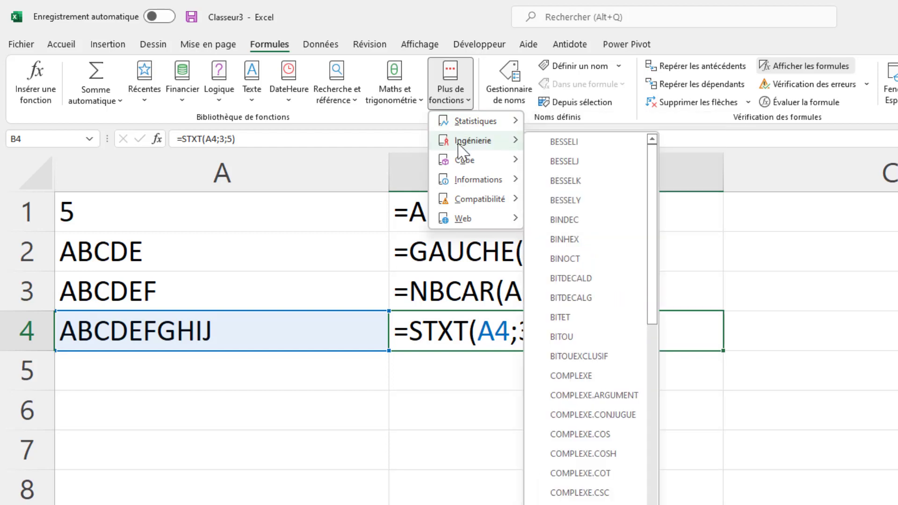
{"action": "mouse_move", "coordinate": [463, 165]}
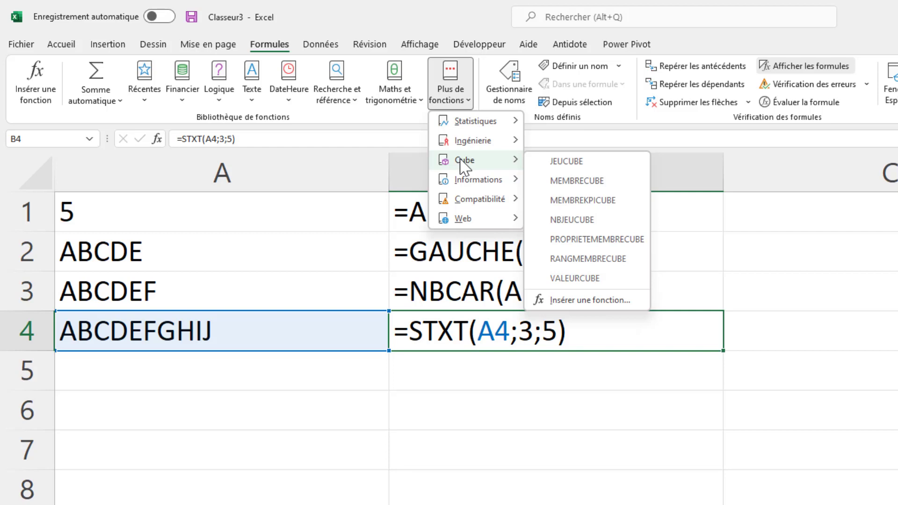
{"action": "mouse_move", "coordinate": [477, 183]}
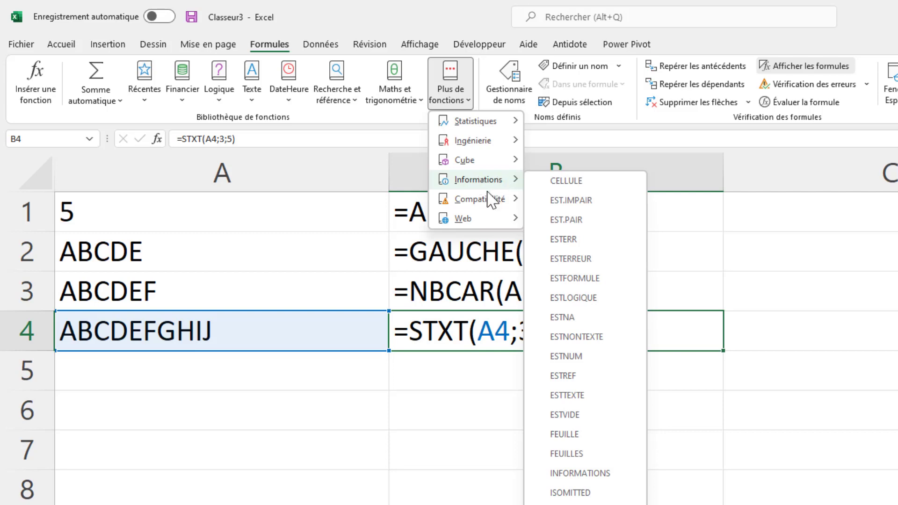
{"action": "mouse_move", "coordinate": [489, 204]}
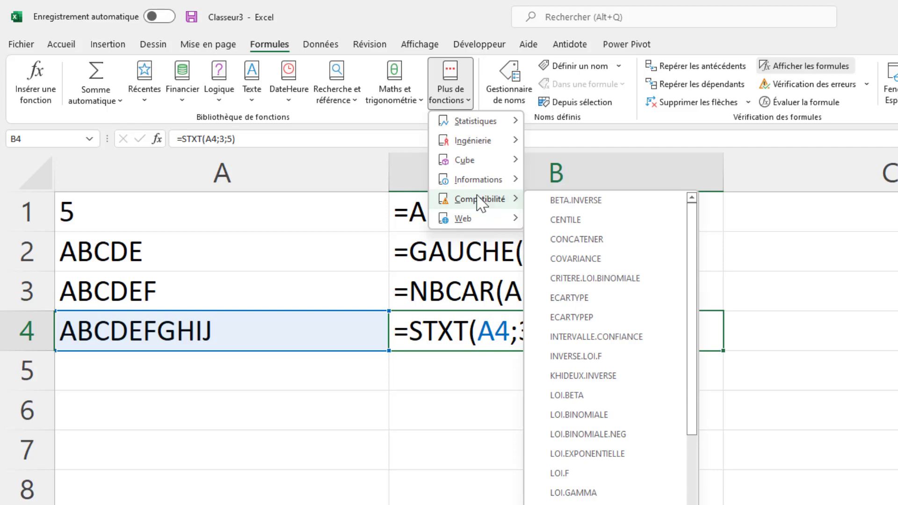
{"action": "mouse_move", "coordinate": [475, 224]}
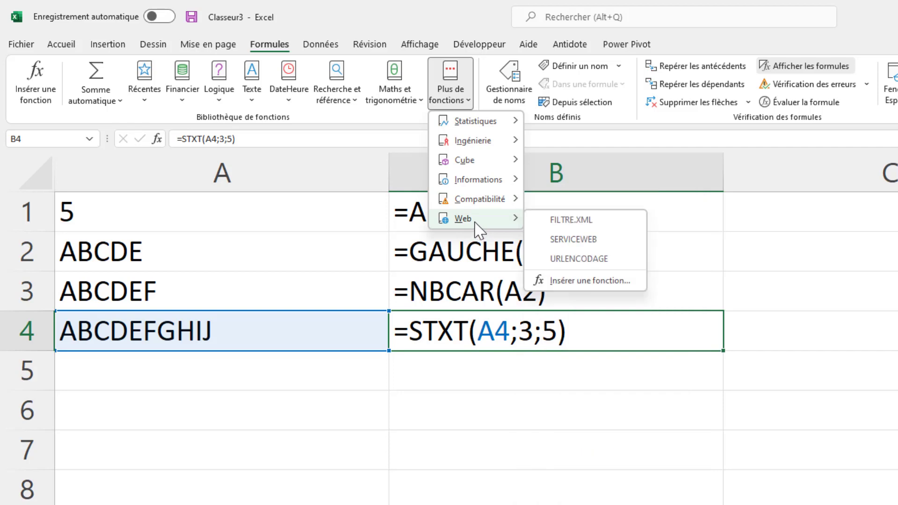
Step: Switch to the seminar calendar workbook and enter "VG: PowerPoint" in cell C9, under Wednesday 11
{"action": "left_click", "coordinate": [315, 284]}
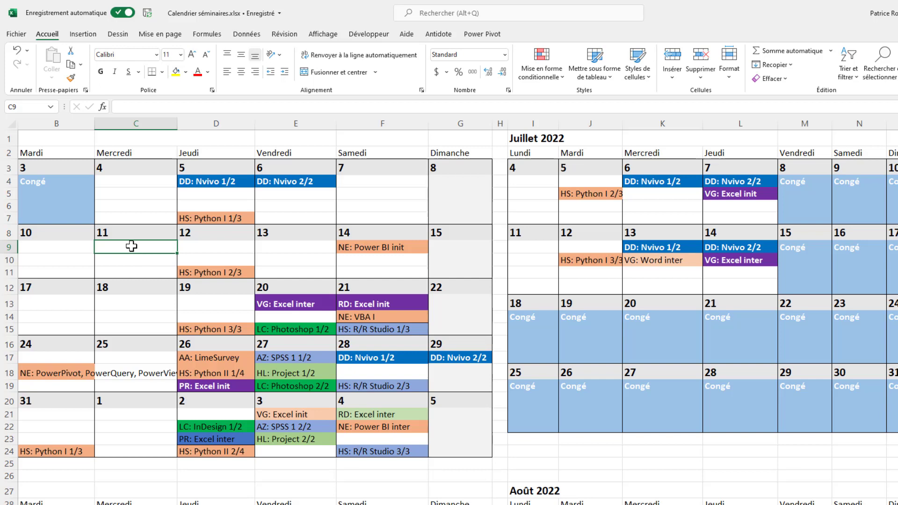
{"action": "type", "text": "VG"}
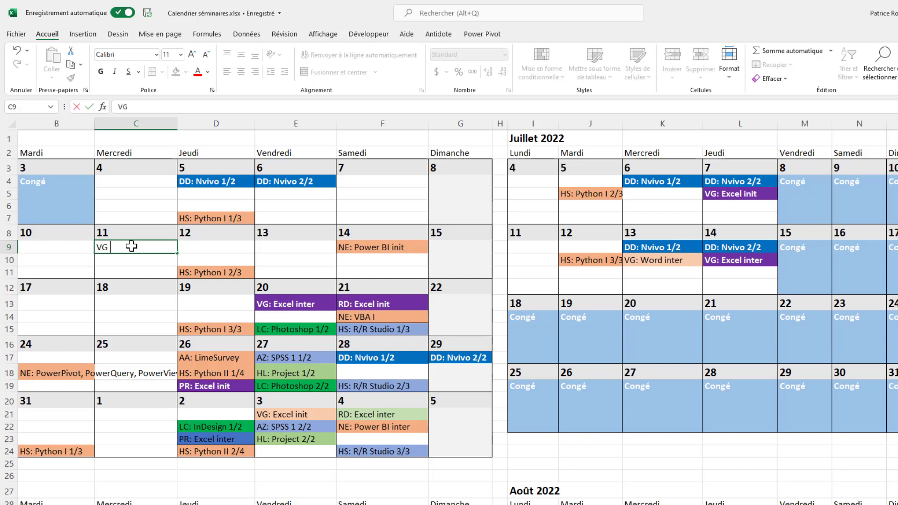
{"action": "type", "text": ": PowerPoint"}
{"action": "key", "text": "ctrl+Return"}
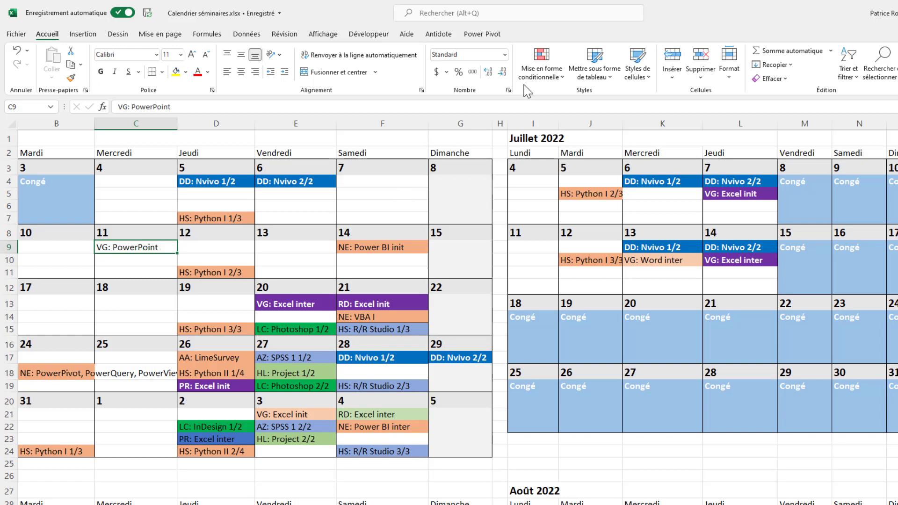
Step: Create a formula-based conditional formatting rule for C9 with the formula =gauche(c9;2)=$Q$2
{"action": "left_click", "coordinate": [553, 73]}
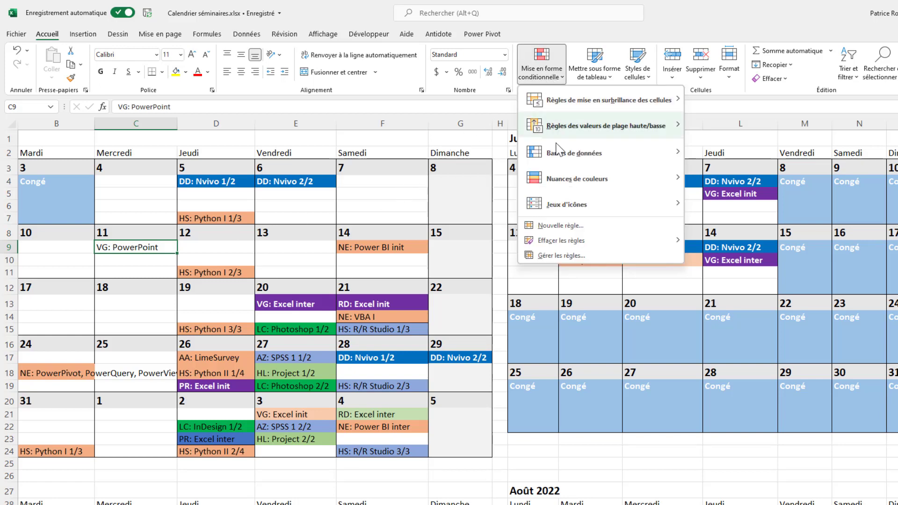
{"action": "mouse_move", "coordinate": [631, 100]}
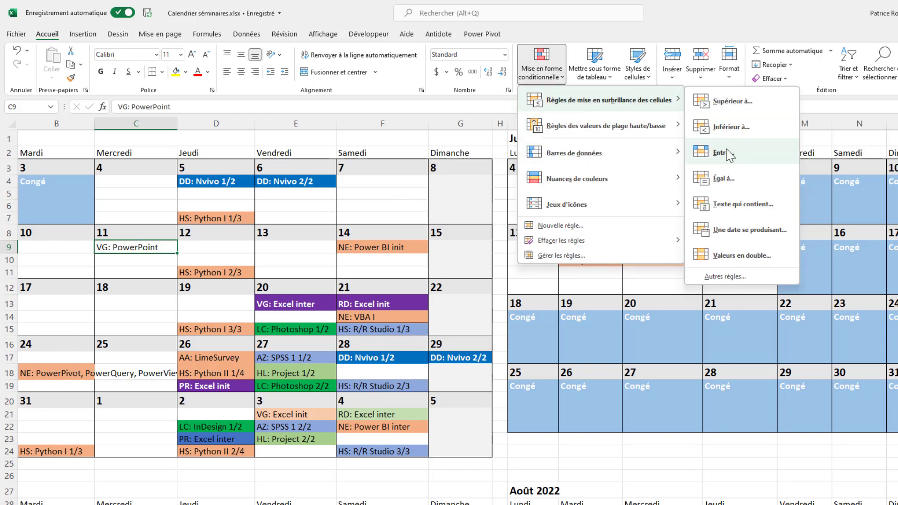
{"action": "left_click", "coordinate": [555, 227]}
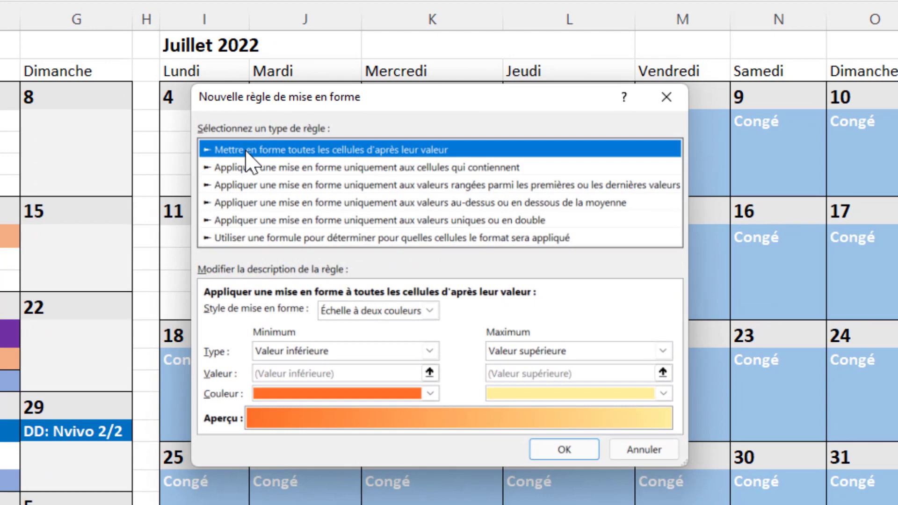
{"action": "left_click", "coordinate": [256, 239]}
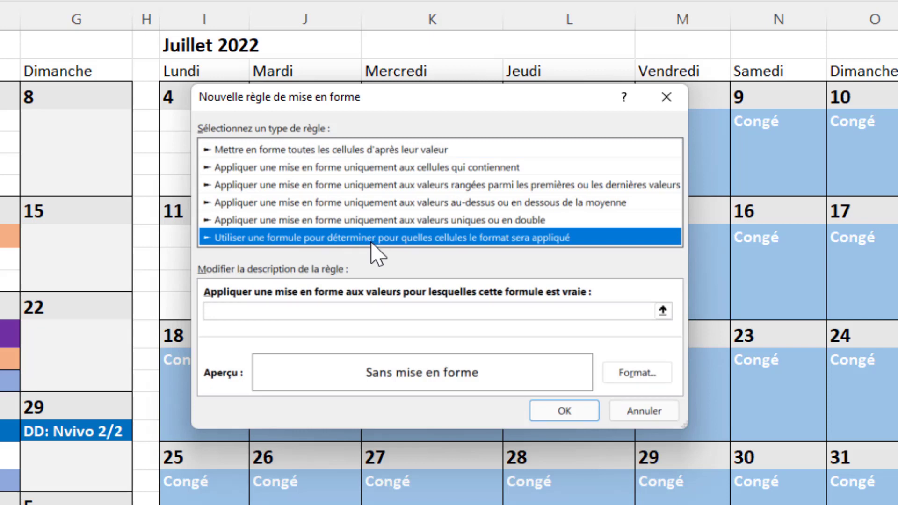
{"action": "left_click", "coordinate": [306, 310]}
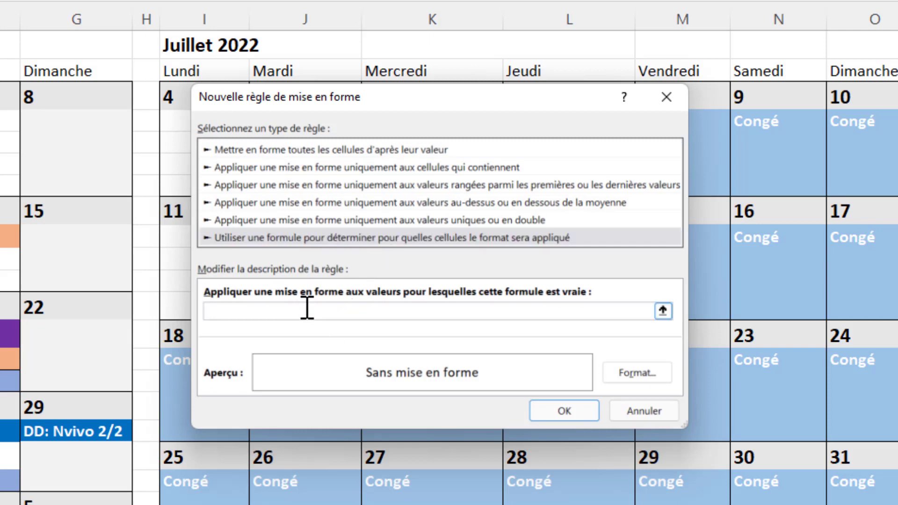
{"action": "type", "text": "=gauche("}
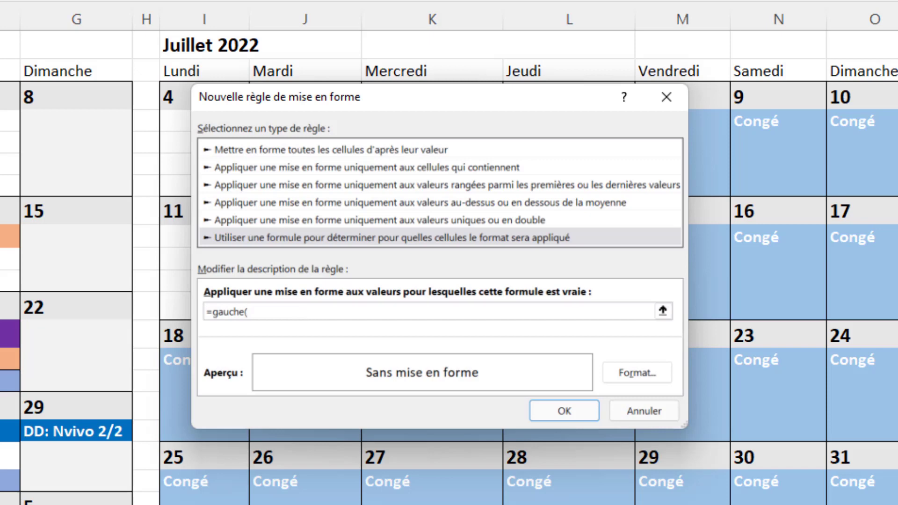
{"action": "type", "text": "c9;2)="}
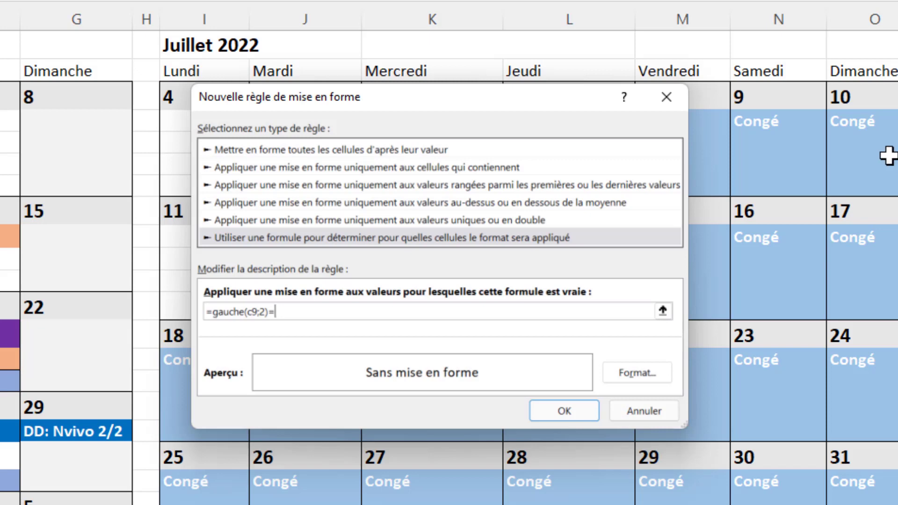
{"action": "left_click", "coordinate": [897, 71]}
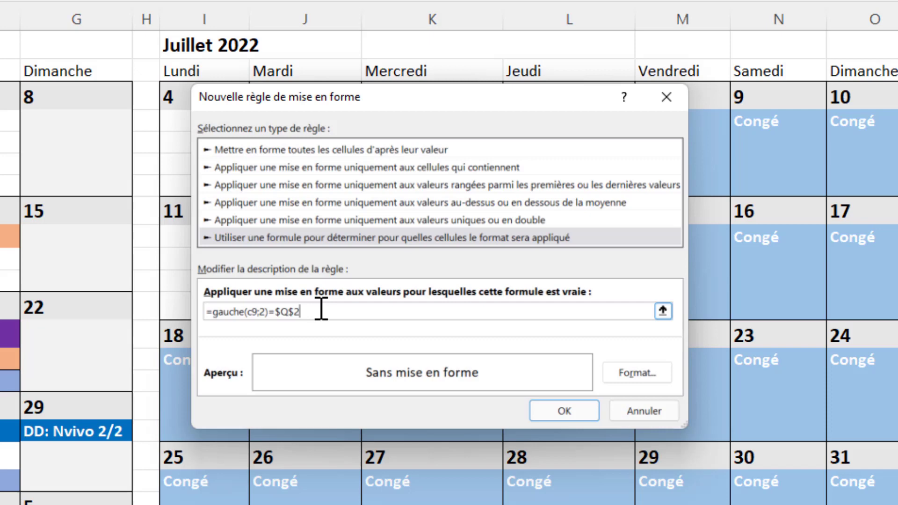
Step: Give the trainer rule a blue theme fill with bold white text, and save the rule
{"action": "left_click", "coordinate": [629, 369]}
{"action": "left_click", "coordinate": [385, 32]}
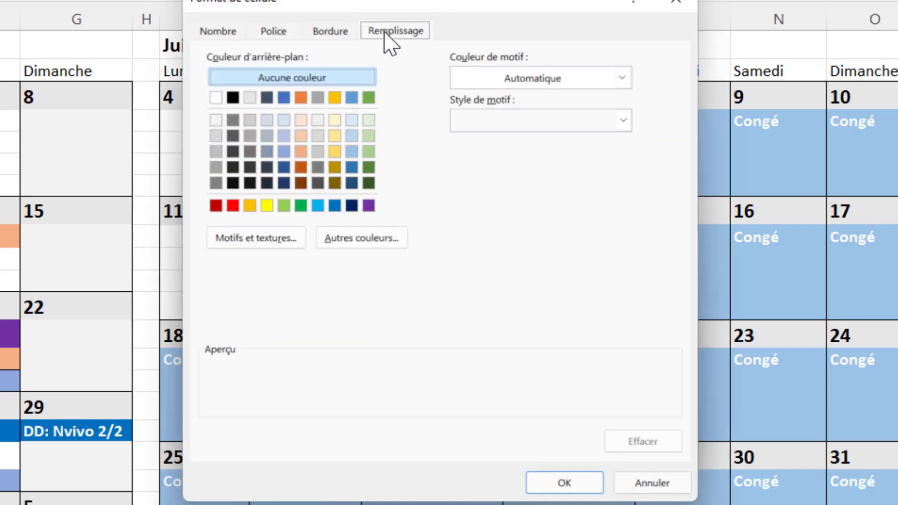
{"action": "left_click", "coordinate": [284, 97]}
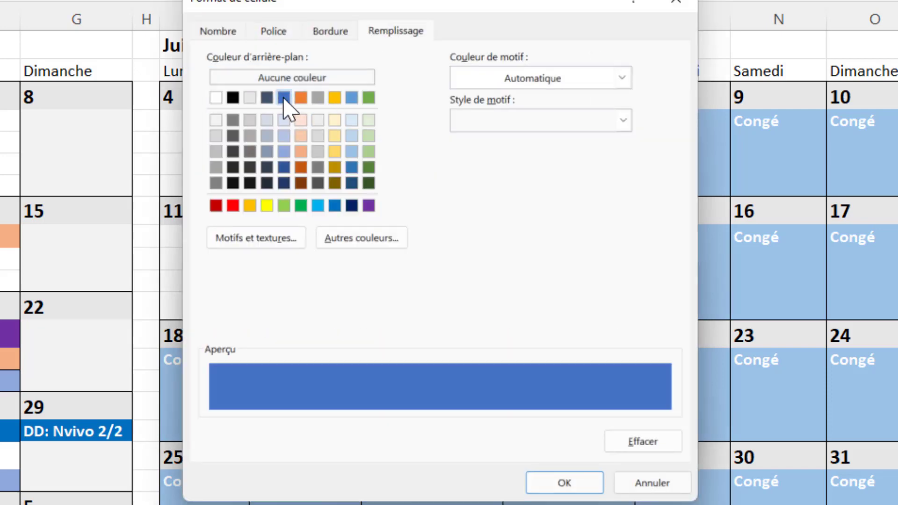
{"action": "left_click", "coordinate": [277, 32]}
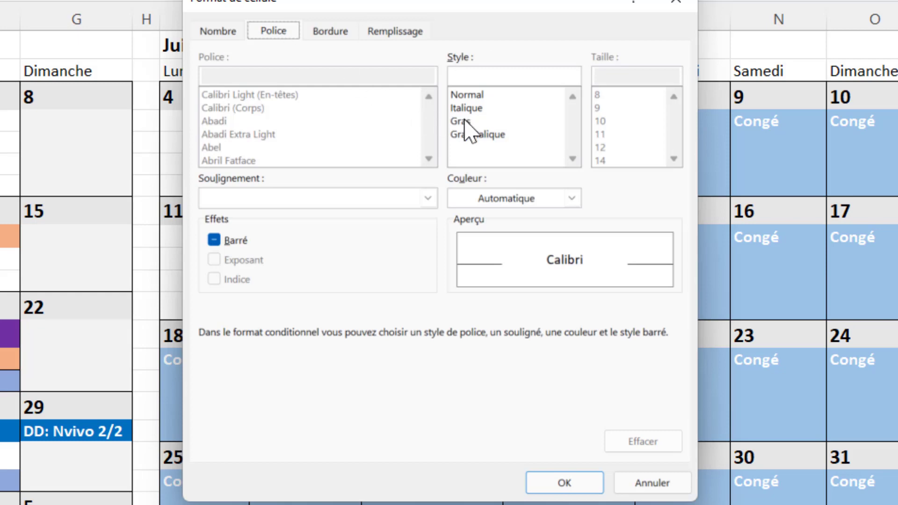
{"action": "left_click", "coordinate": [463, 121]}
{"action": "left_click", "coordinate": [512, 198]}
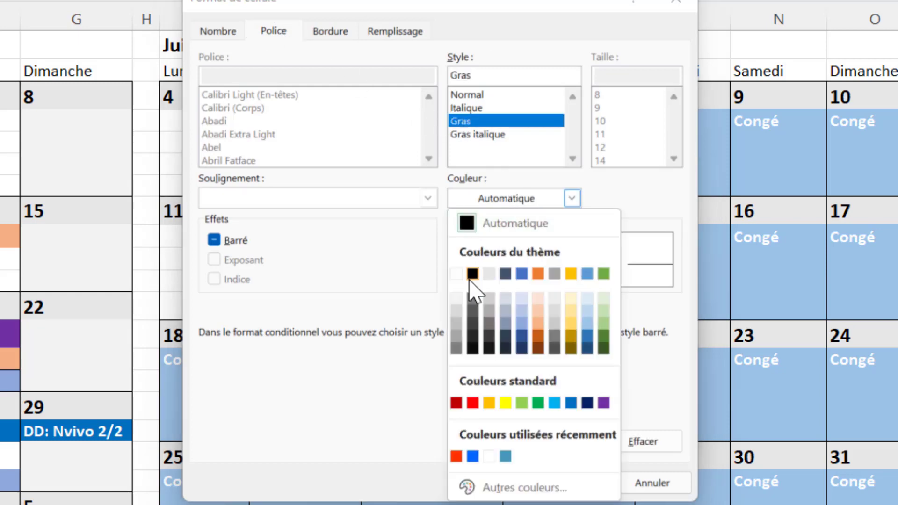
{"action": "left_click", "coordinate": [457, 274]}
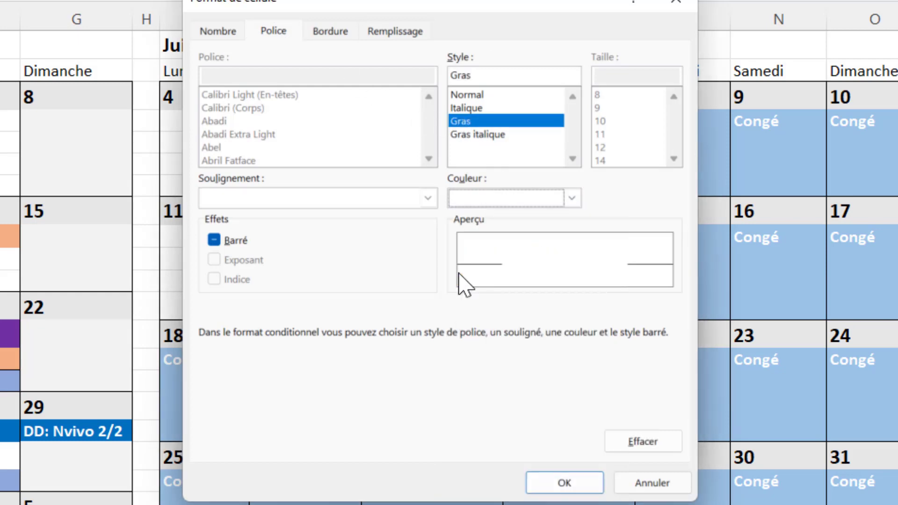
{"action": "left_click", "coordinate": [571, 484]}
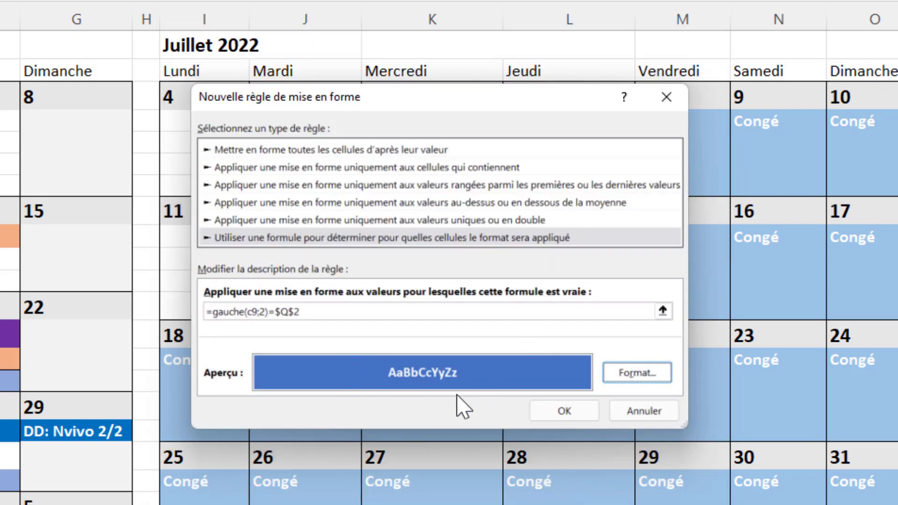
{"action": "left_click", "coordinate": [564, 408]}
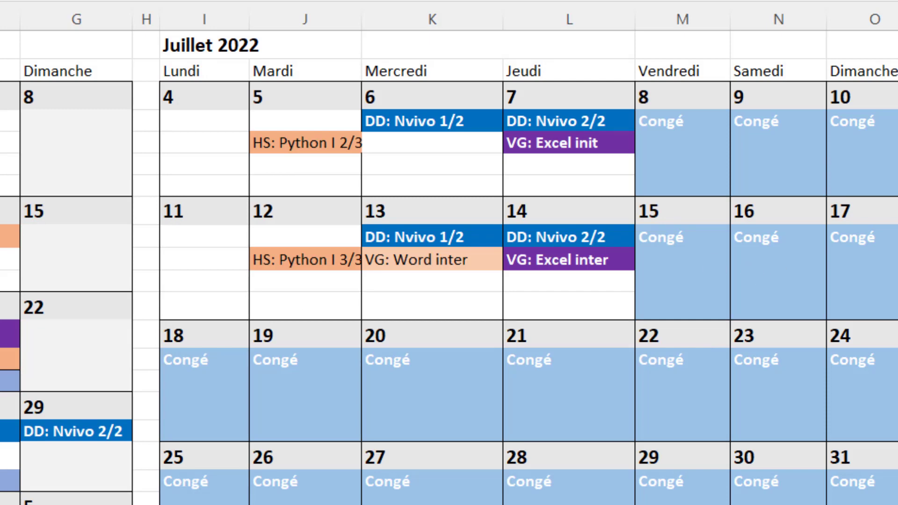
Step: Add a second formula-based rule for C9 through the conditional formatting rules manager
{"action": "left_click", "coordinate": [220, 1]}
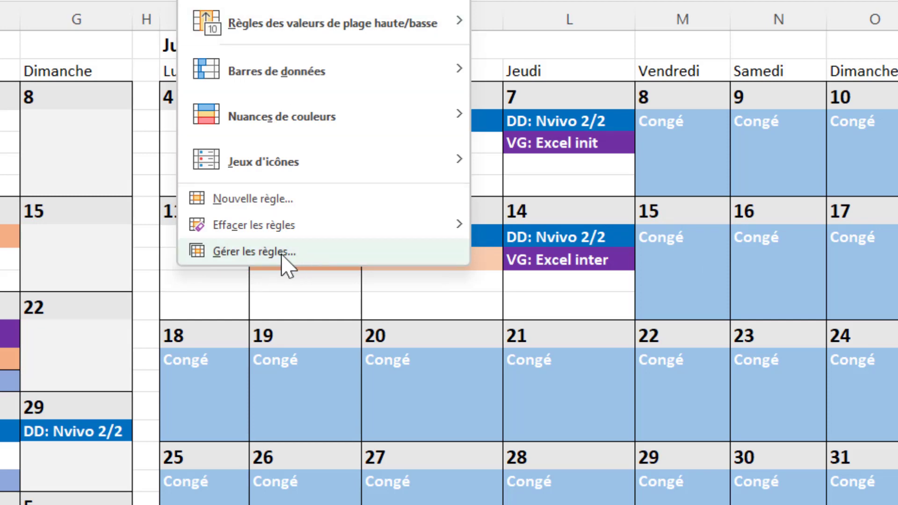
{"action": "left_click", "coordinate": [253, 252]}
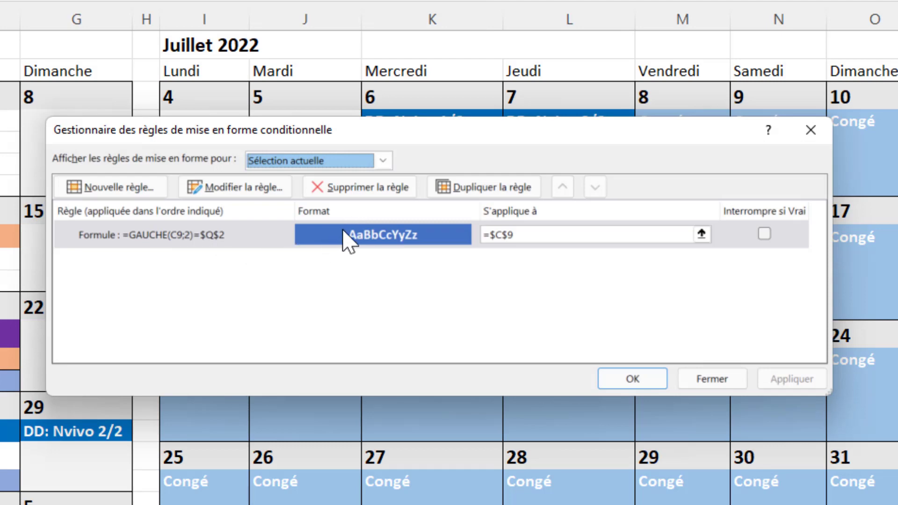
{"action": "left_click", "coordinate": [119, 188]}
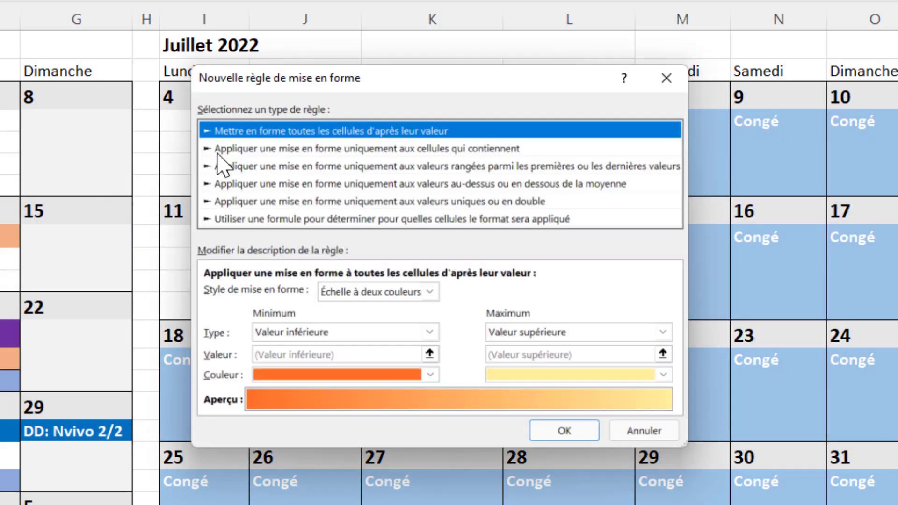
{"action": "left_click", "coordinate": [282, 218]}
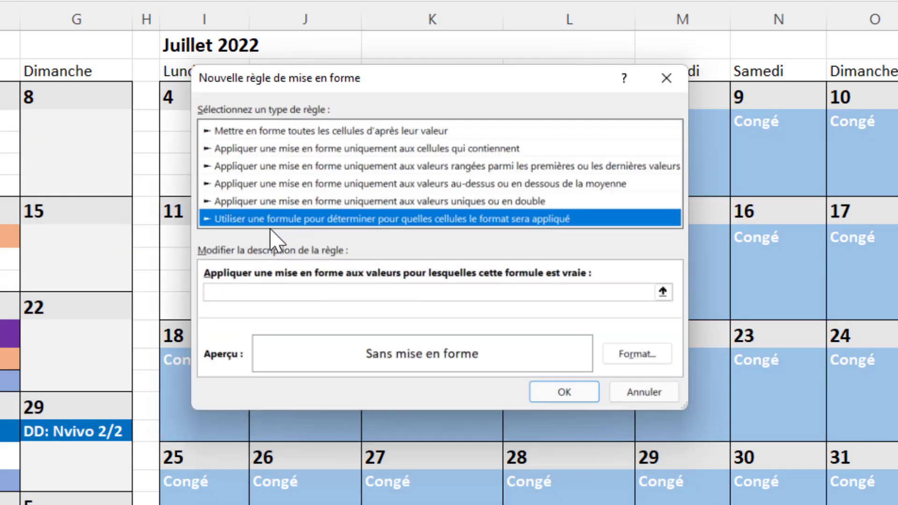
Step: Enter =stxt(c9;5;nbcar($Q$9))=$Q$9 as the new rule's formula, comparing the course name with the Formation cell
{"action": "left_click", "coordinate": [253, 294]}
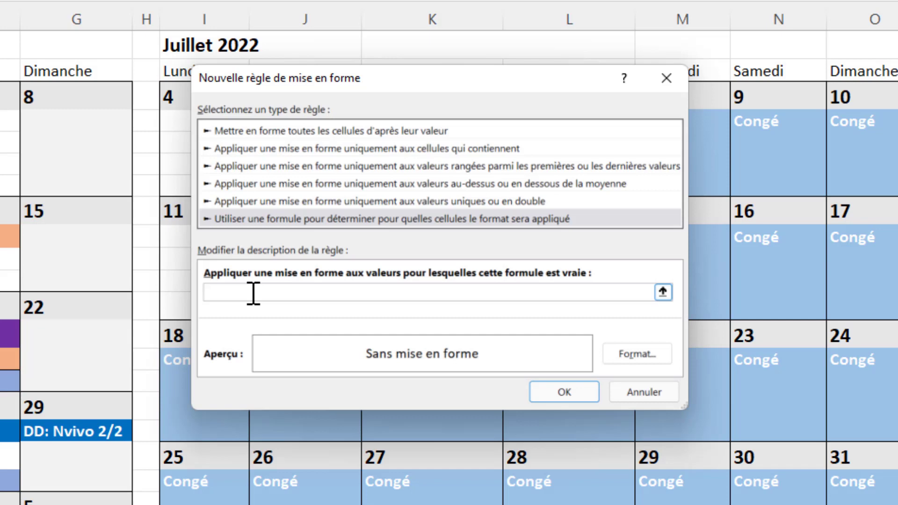
{"action": "type", "text": "=stxt(c9;"}
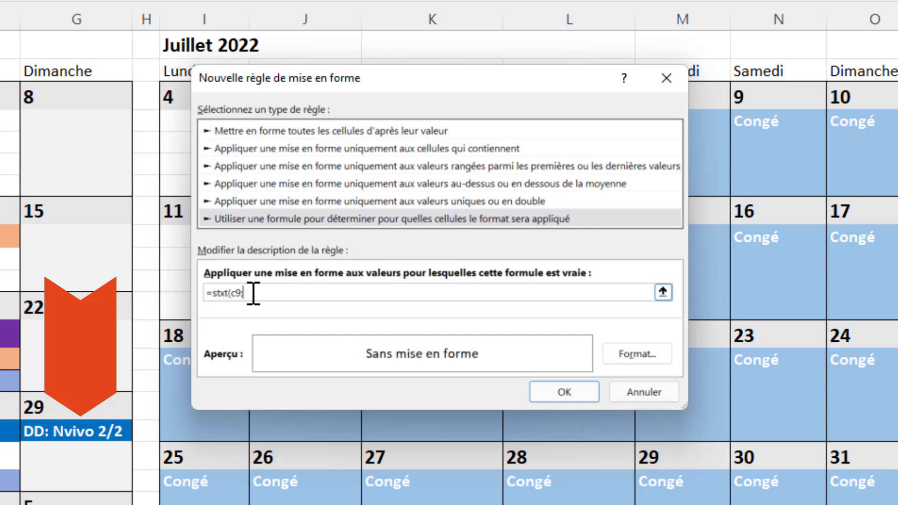
{"action": "type", "text": "5;"}
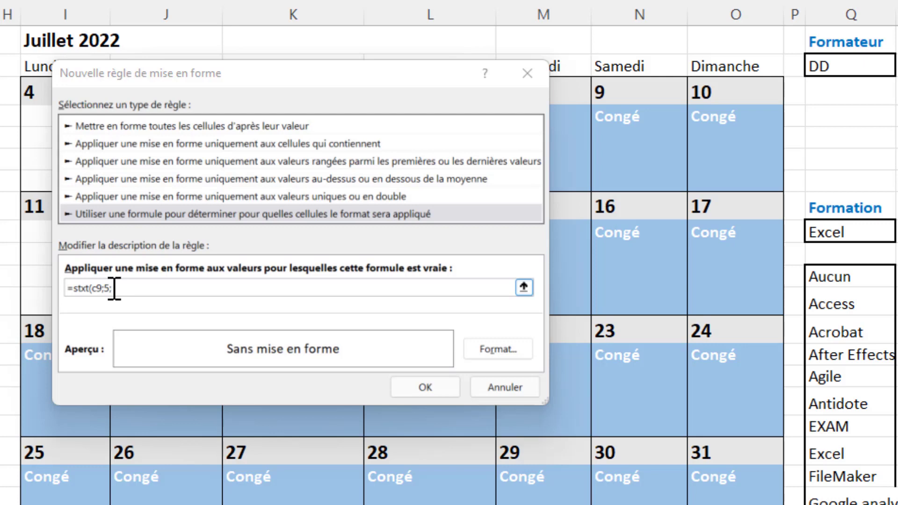
{"action": "left_click", "coordinate": [114, 288]}
{"action": "type", "text": "nb"}
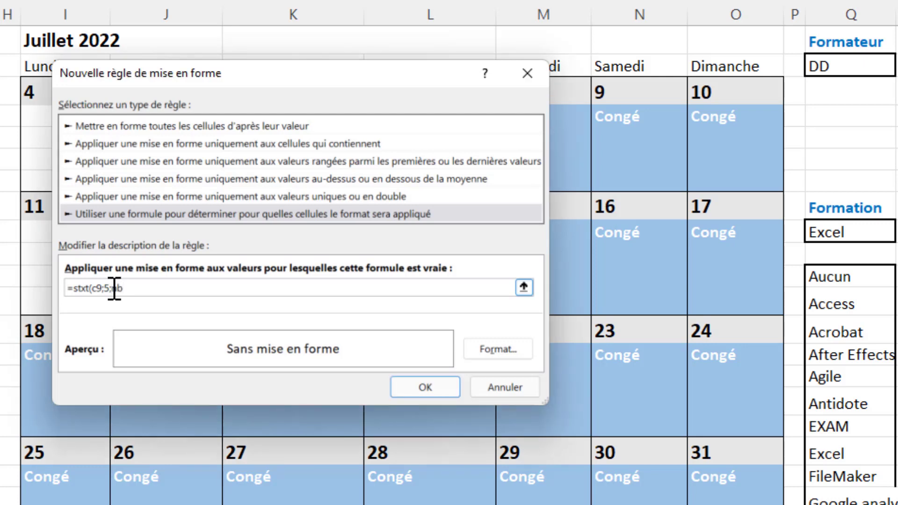
{"action": "type", "text": "car("}
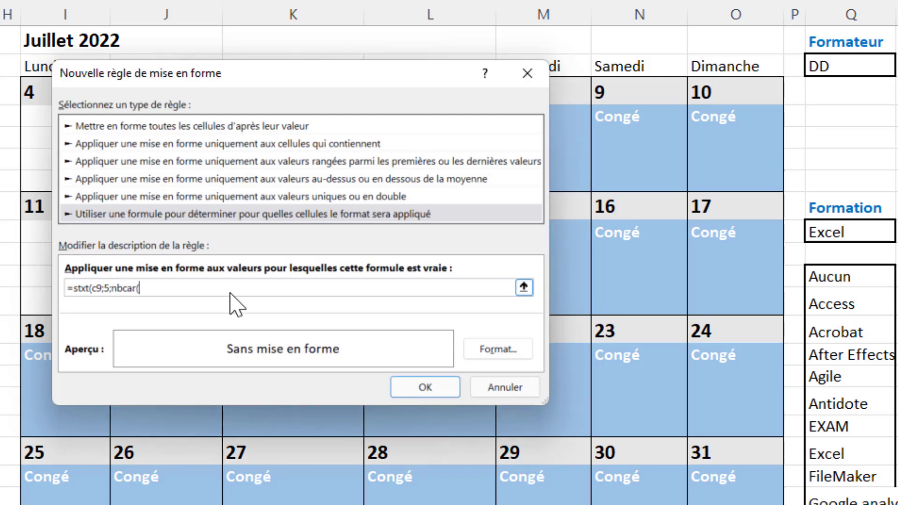
{"action": "left_click", "coordinate": [833, 231]}
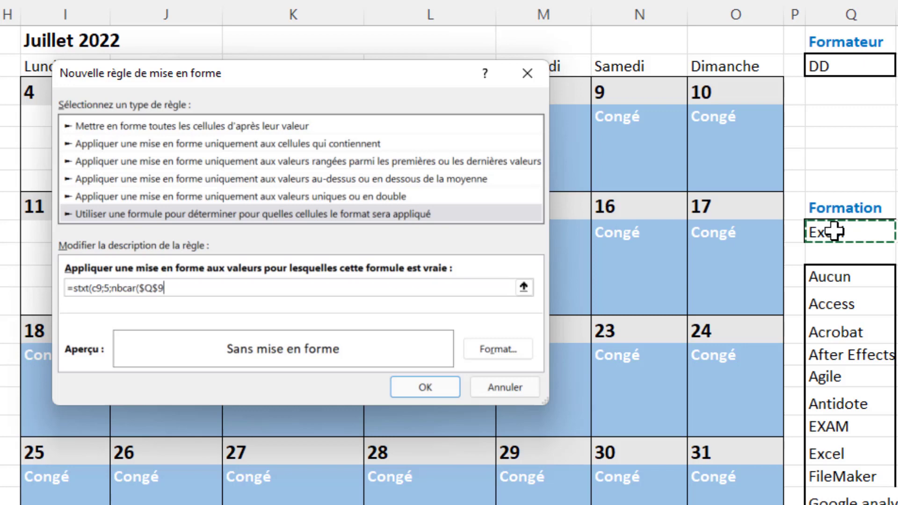
{"action": "type", "text": ")"}
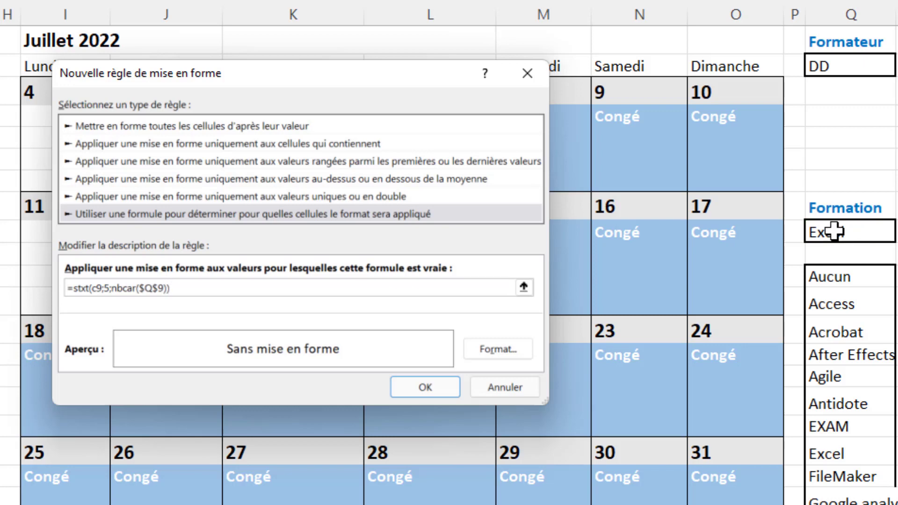
{"action": "type", "text": ")="}
{"action": "left_click", "coordinate": [833, 231]}
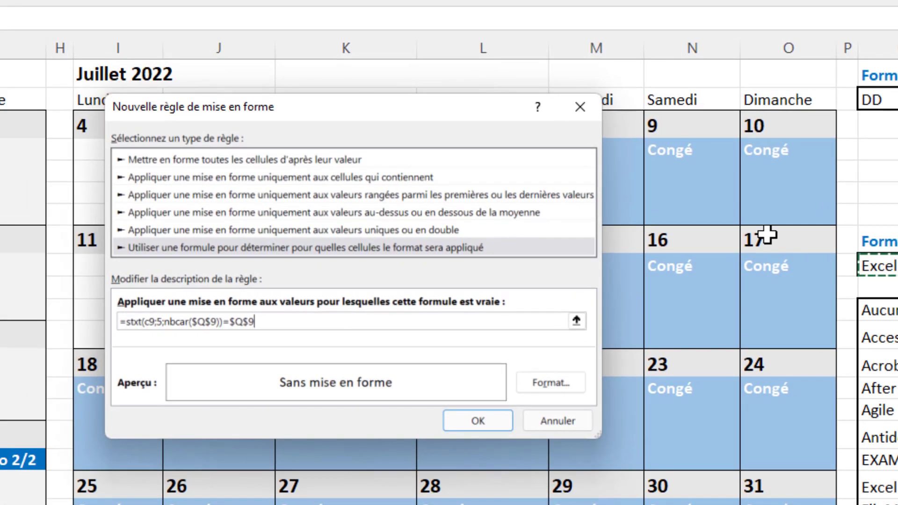
Step: Give the course rule a purple fill with bold white text, save it, and apply the rules to C9
{"action": "left_click", "coordinate": [558, 383]}
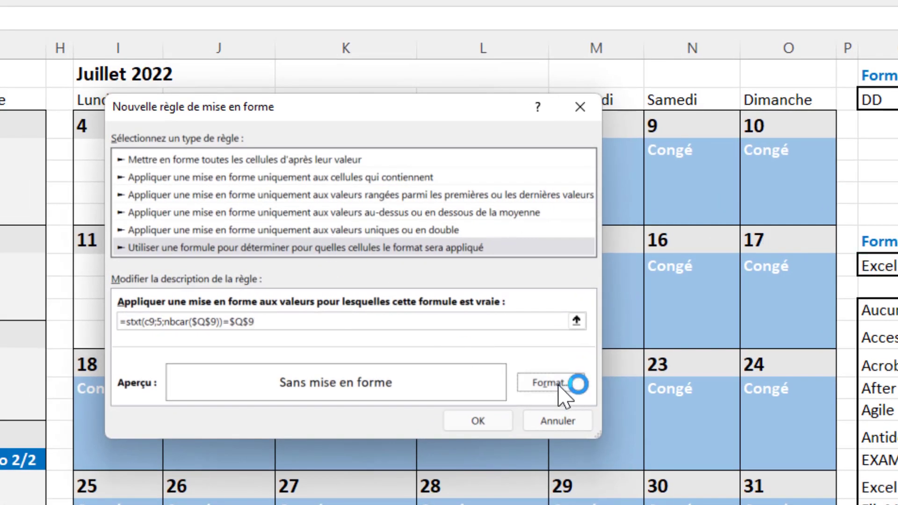
{"action": "left_click", "coordinate": [308, 42]}
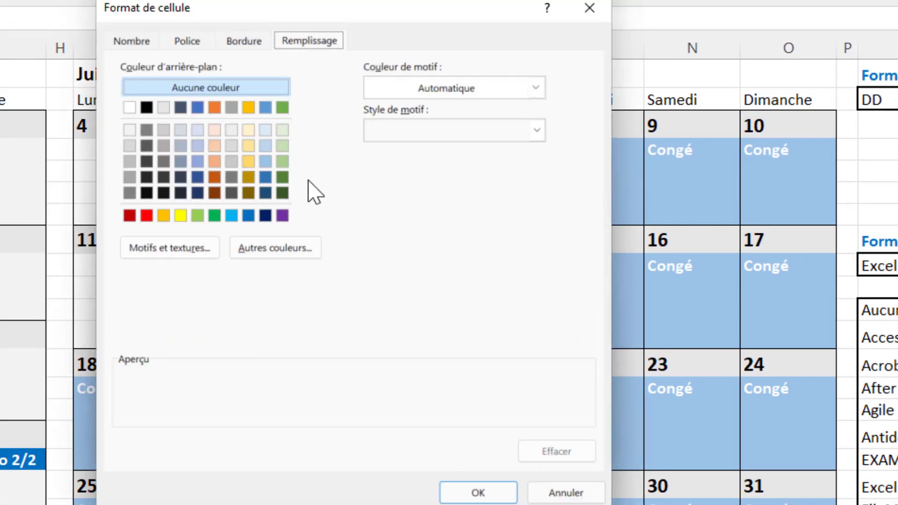
{"action": "left_click", "coordinate": [281, 215]}
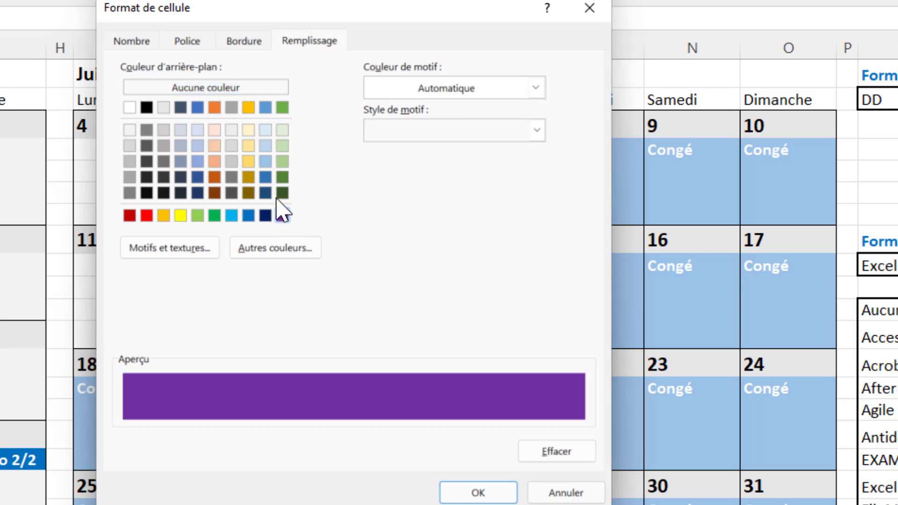
{"action": "left_click", "coordinate": [187, 43]}
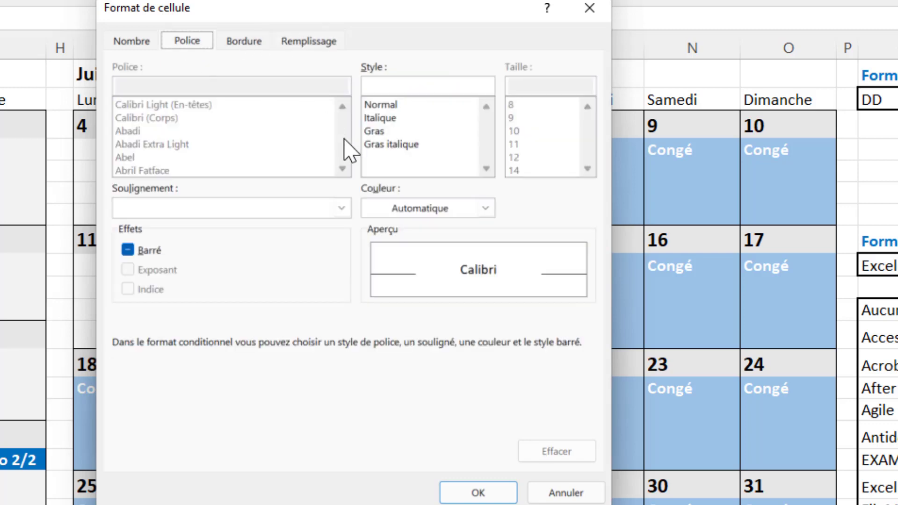
{"action": "left_click", "coordinate": [380, 131]}
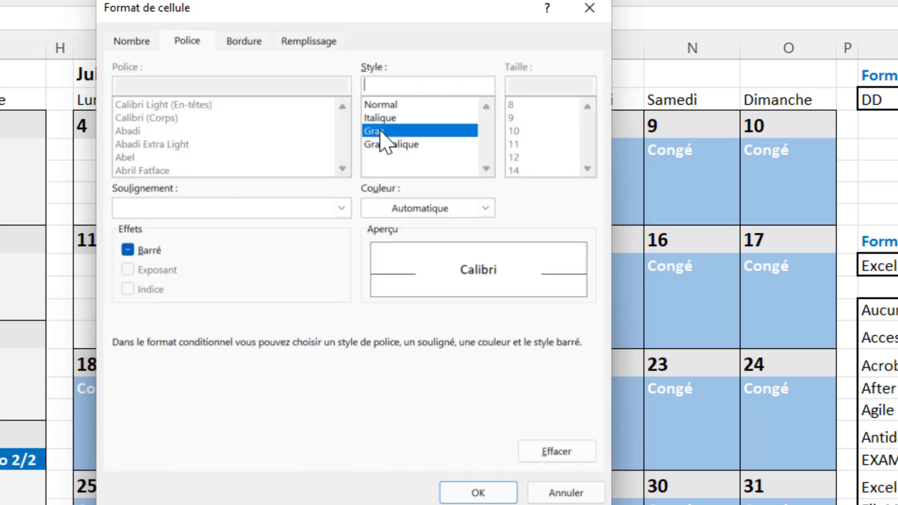
{"action": "left_click", "coordinate": [376, 209]}
{"action": "left_click", "coordinate": [370, 284]}
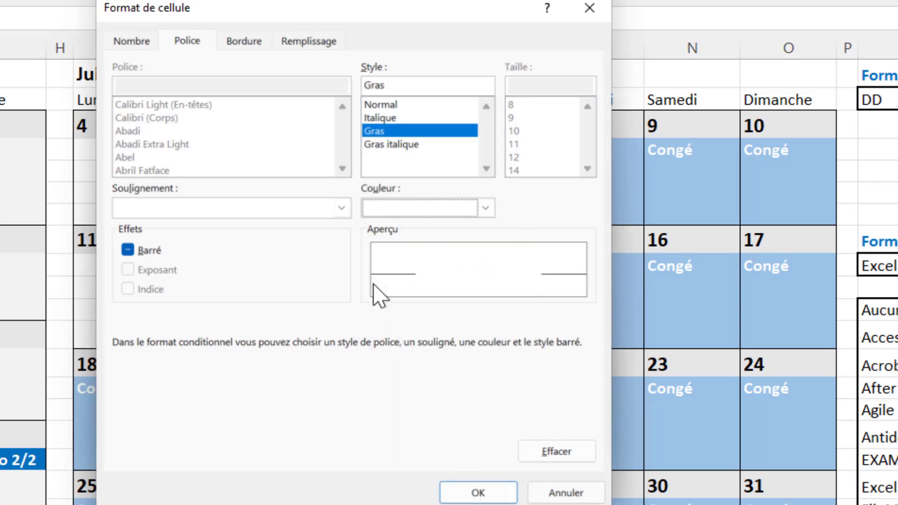
{"action": "left_click", "coordinate": [477, 492]}
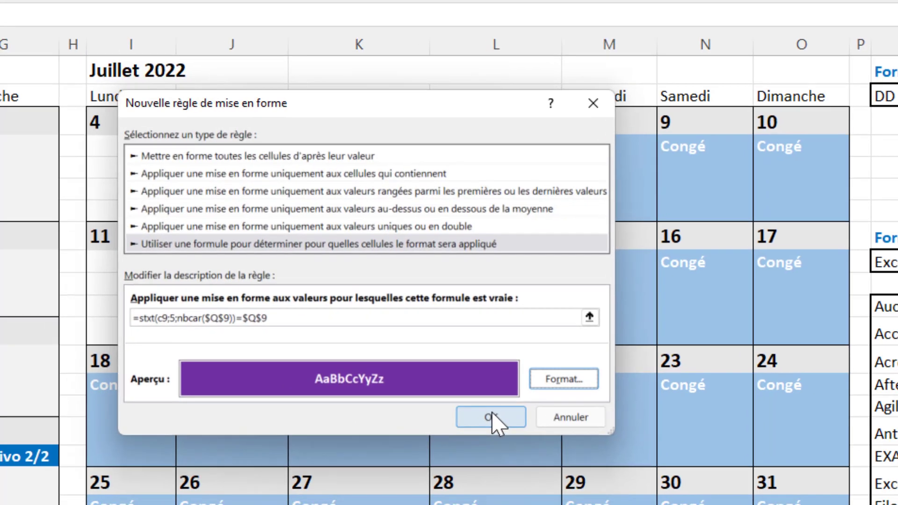
{"action": "left_click", "coordinate": [478, 416]}
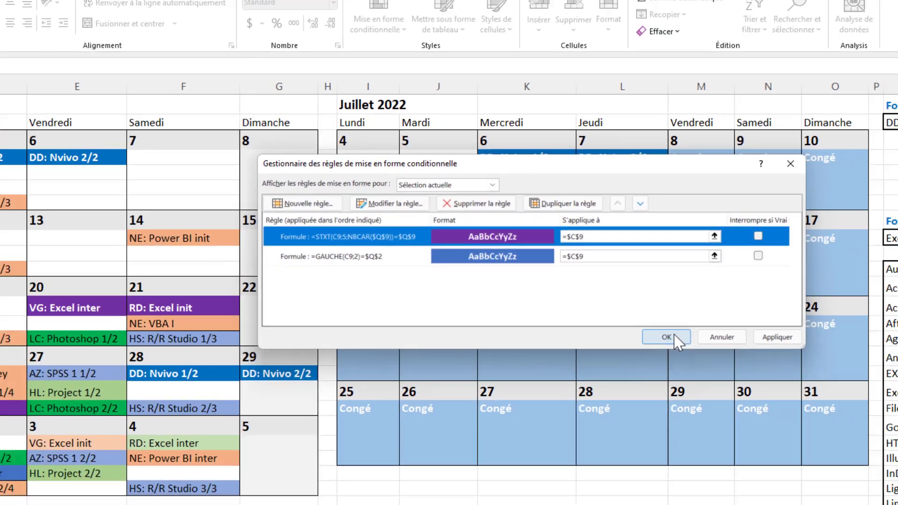
{"action": "left_click", "coordinate": [677, 370]}
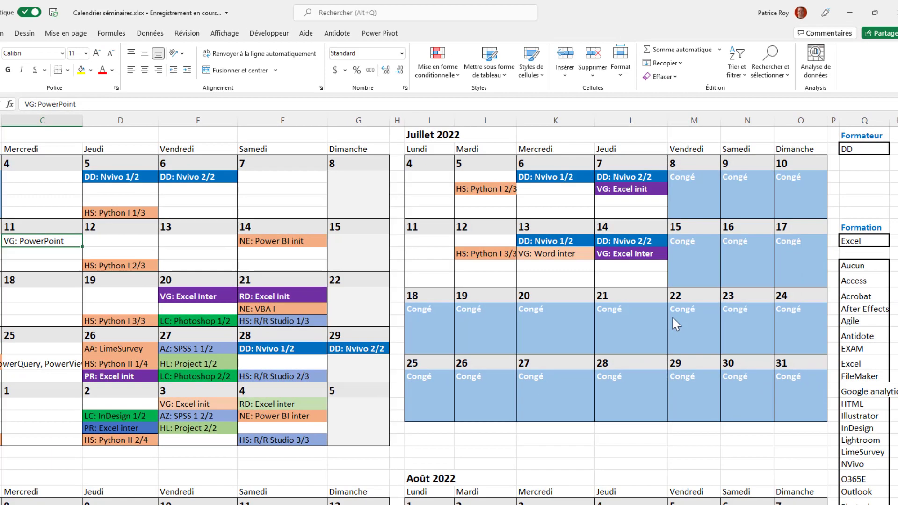
Step: Examine the Formateur cell's dropdown choices and the source range in its data validation settings
{"action": "left_click", "coordinate": [866, 149]}
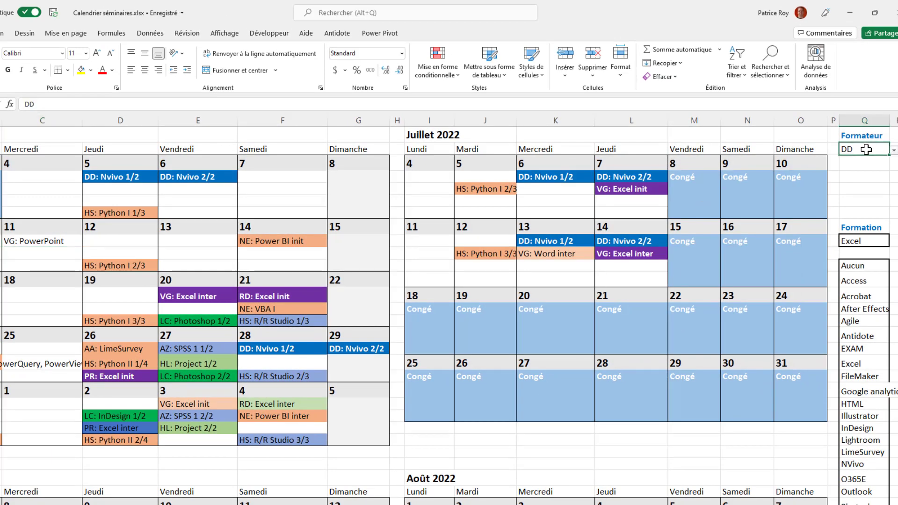
{"action": "left_click", "coordinate": [894, 151]}
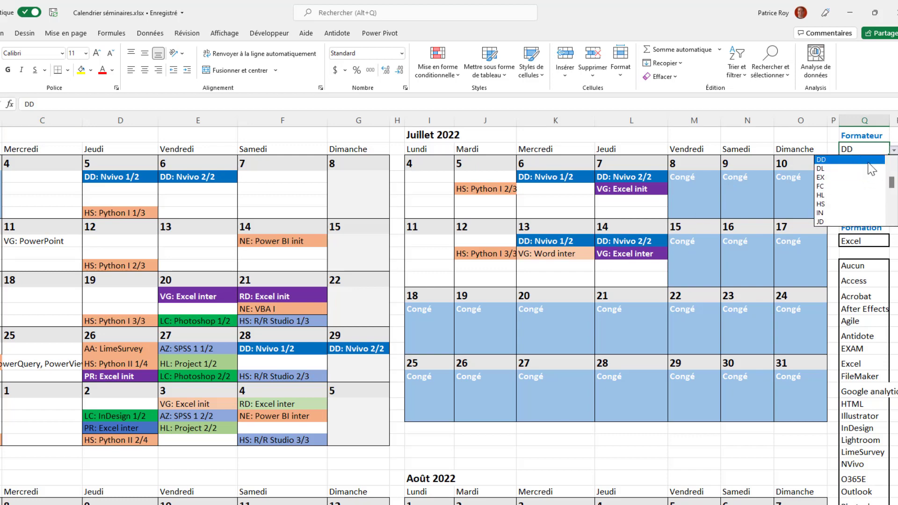
{"action": "mouse_move", "coordinate": [893, 185]}
{"action": "left_mouse_down"}
{"action": "mouse_move", "coordinate": [892, 199]}
{"action": "mouse_move", "coordinate": [889, 170]}
{"action": "left_mouse_up"}
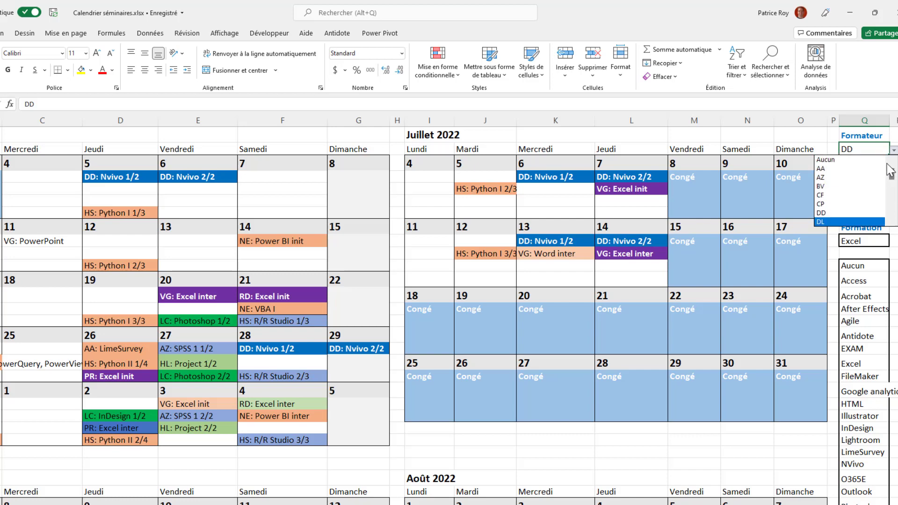
{"action": "left_click", "coordinate": [150, 35]}
{"action": "left_click", "coordinate": [150, 34]}
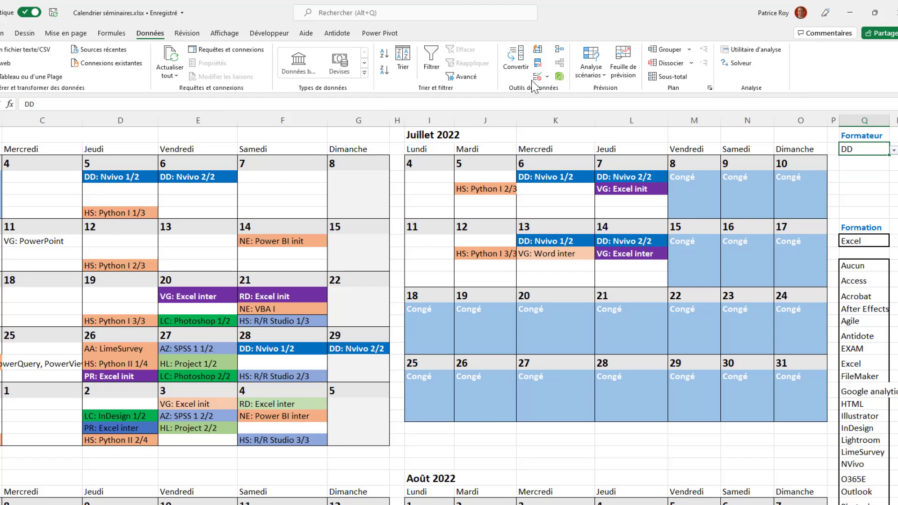
{"action": "left_click", "coordinate": [548, 78]}
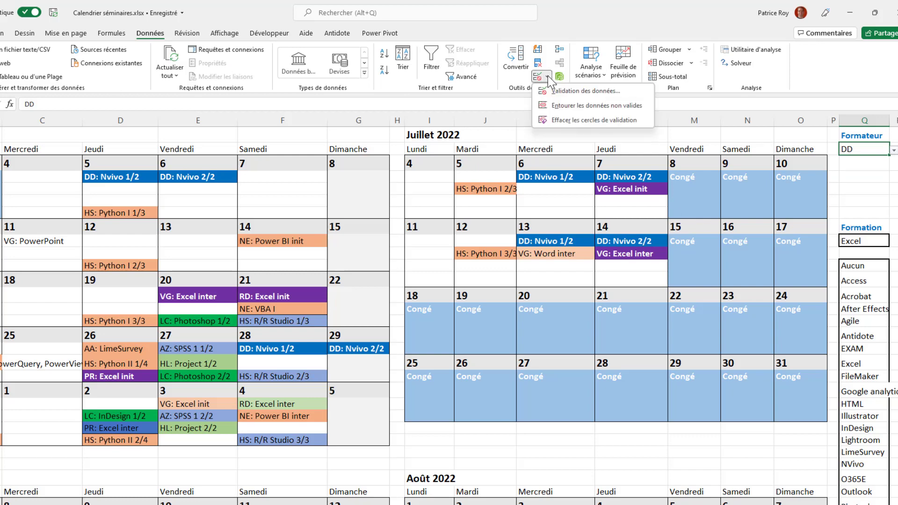
{"action": "left_click", "coordinate": [558, 91]}
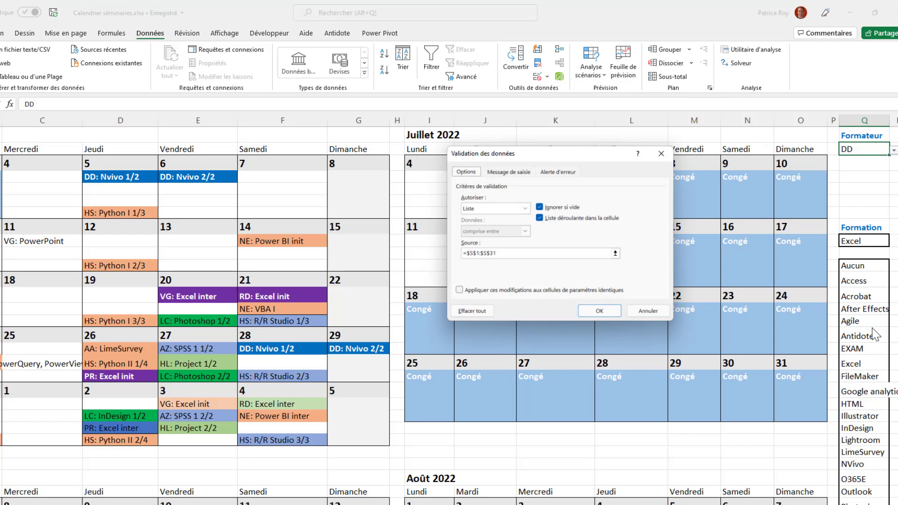
{"action": "left_click", "coordinate": [651, 312]}
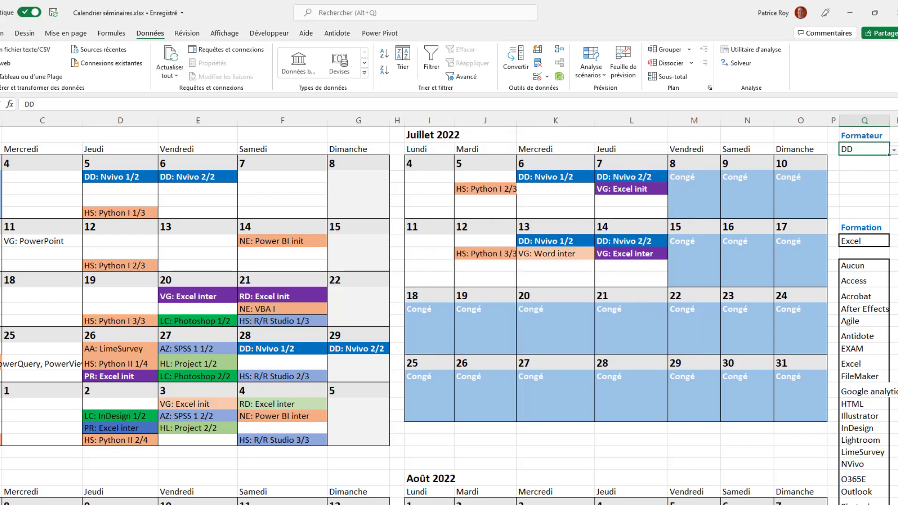
Step: Set the Formateur cell to VG
{"action": "left_click", "coordinate": [893, 151]}
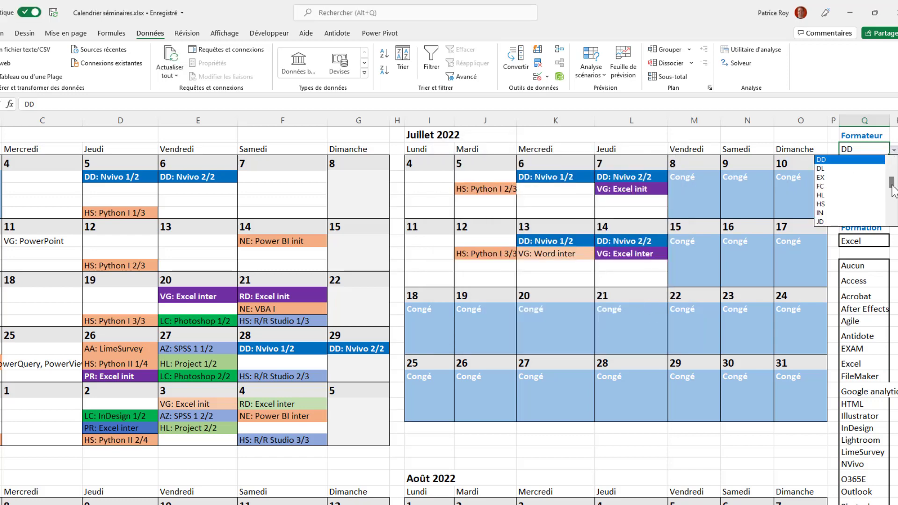
{"action": "left_click", "coordinate": [892, 206]}
{"action": "left_click", "coordinate": [892, 206]}
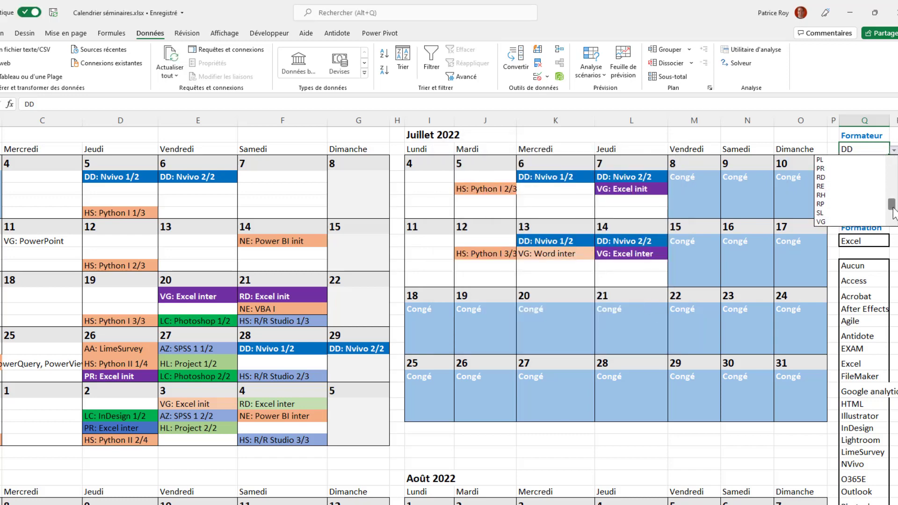
{"action": "left_click", "coordinate": [836, 222]}
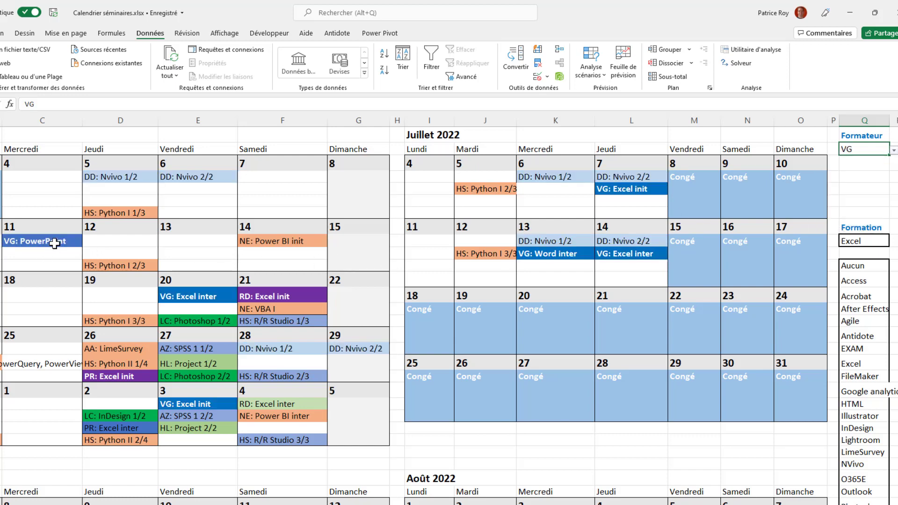
Step: Set the Formation cell to PowerPoint
{"action": "left_click", "coordinate": [878, 240]}
{"action": "left_click", "coordinate": [893, 243]}
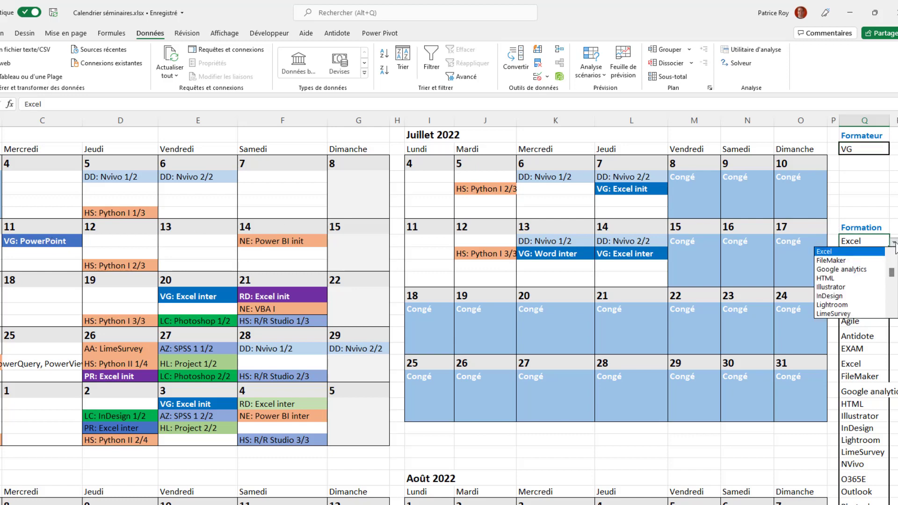
{"action": "left_click", "coordinate": [894, 292]}
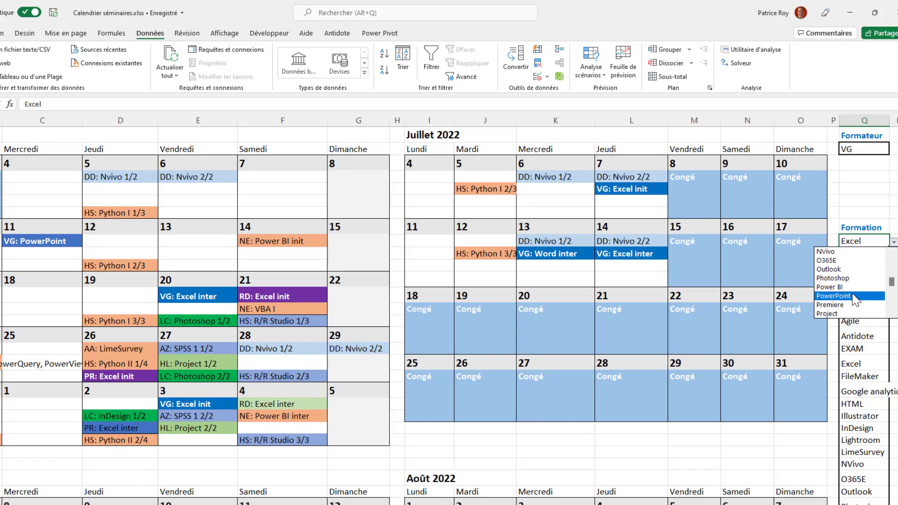
{"action": "left_click", "coordinate": [855, 296]}
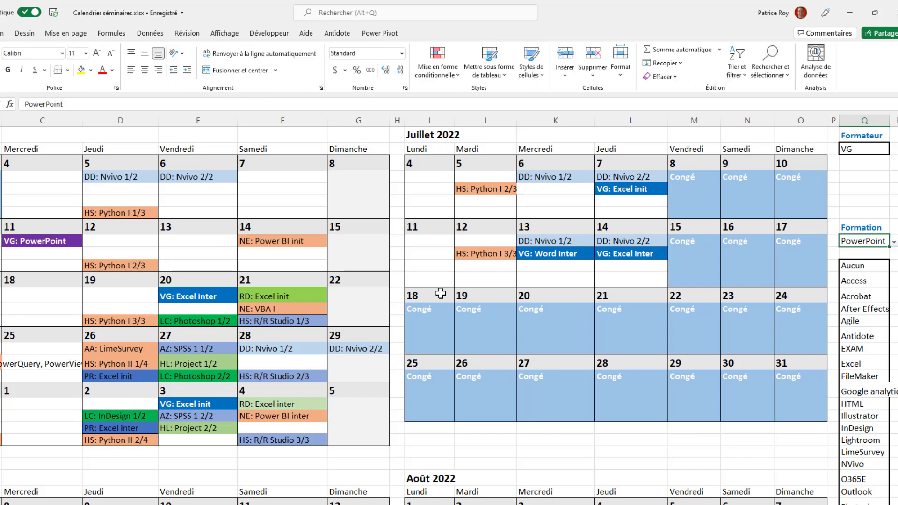
Step: Reorder C9's conditional formatting rules so the STXT rule comes below the GAUCHE rule, and apply the order
{"action": "left_click", "coordinate": [41, 242]}
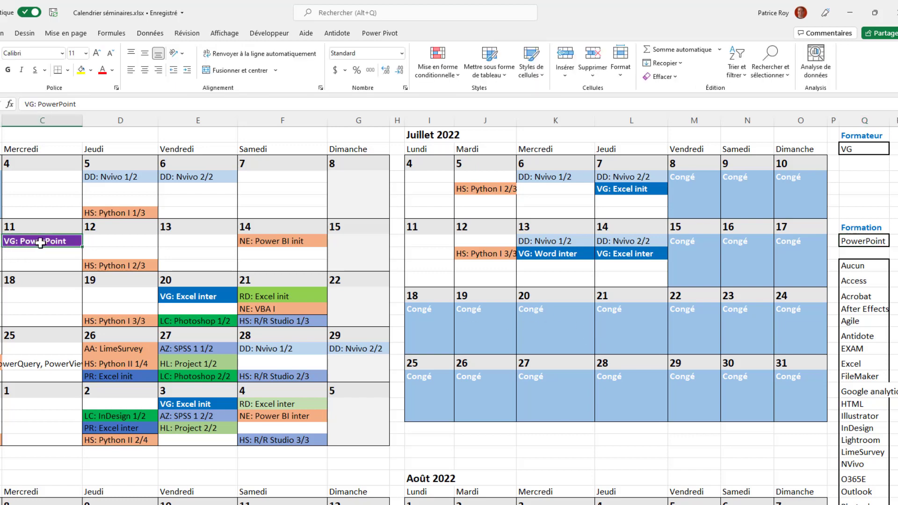
{"action": "left_click", "coordinate": [444, 72]}
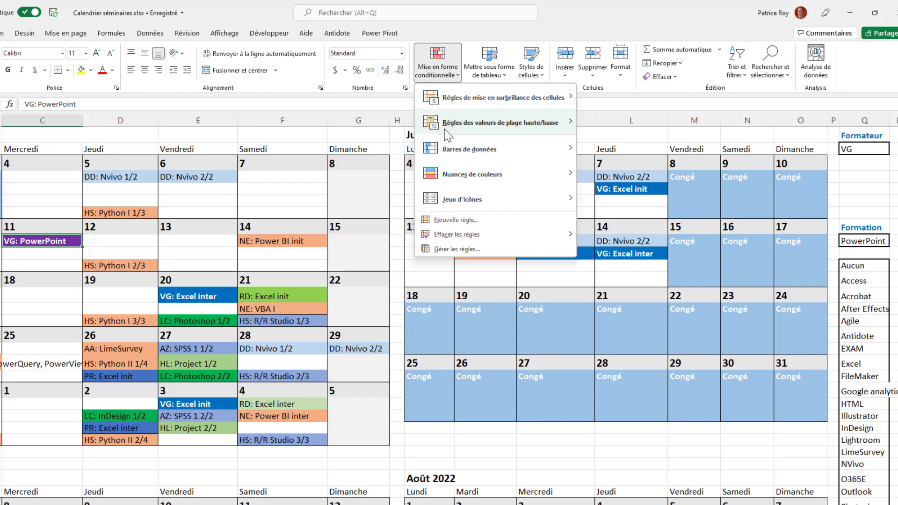
{"action": "left_click", "coordinate": [445, 250]}
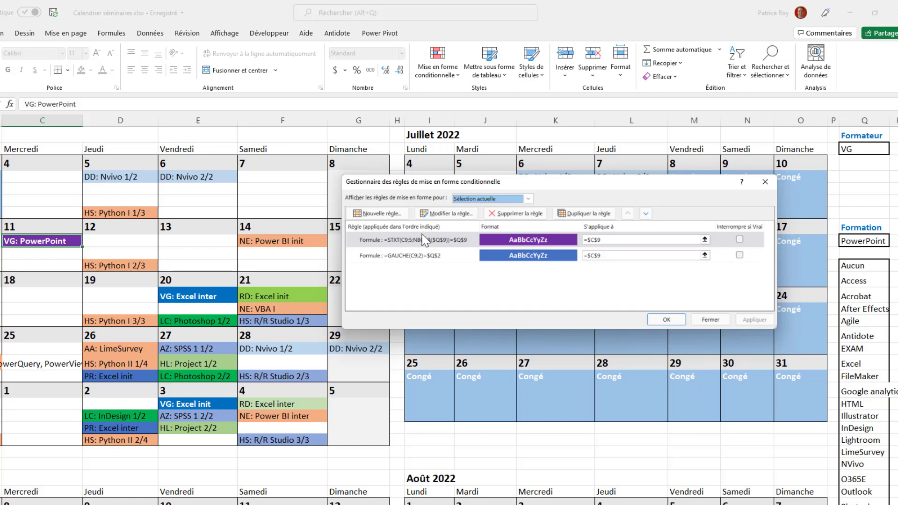
{"action": "left_click", "coordinate": [425, 240]}
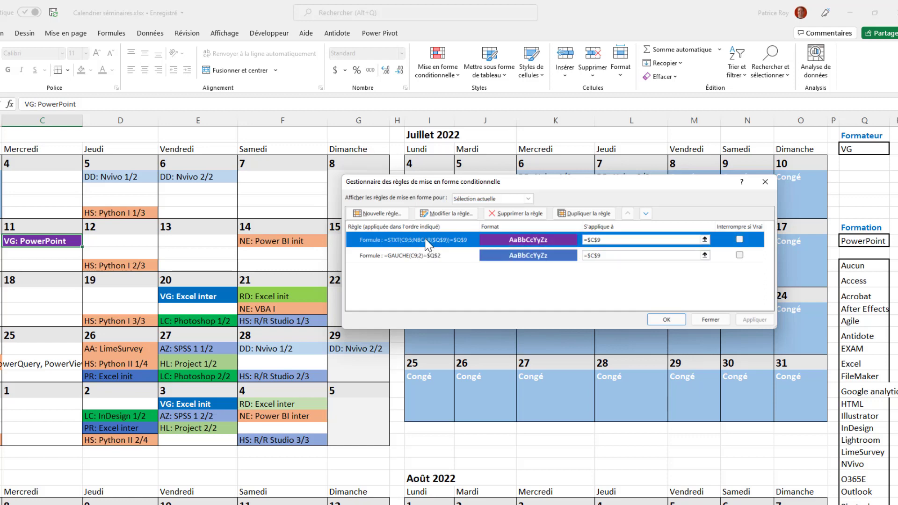
{"action": "left_click", "coordinate": [647, 215]}
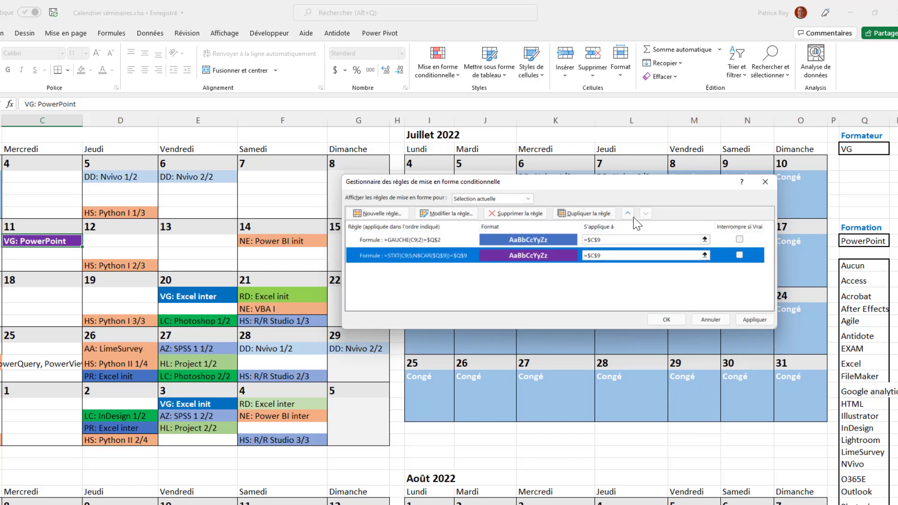
{"action": "left_click", "coordinate": [758, 321]}
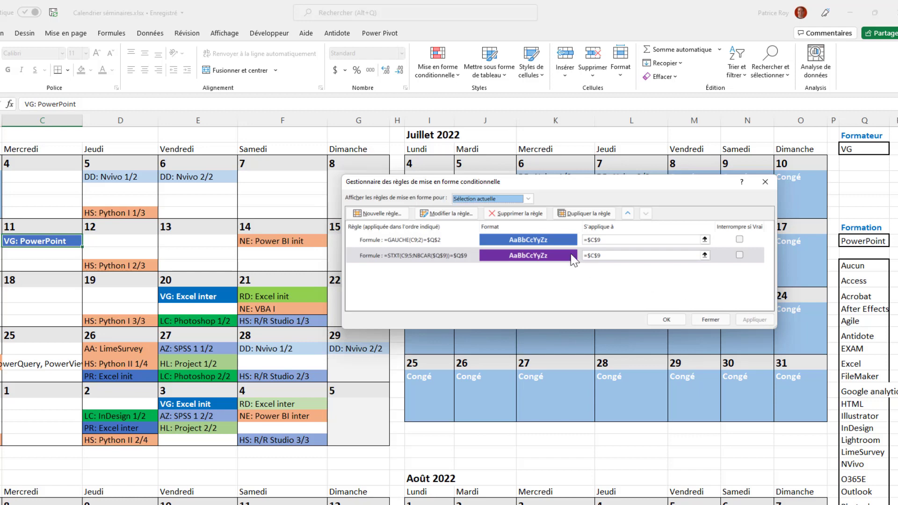
Step: Move the STXT rule back above the GAUCHE rule, apply the order, and close the rules manager
{"action": "left_click", "coordinate": [462, 255]}
{"action": "left_click", "coordinate": [627, 214]}
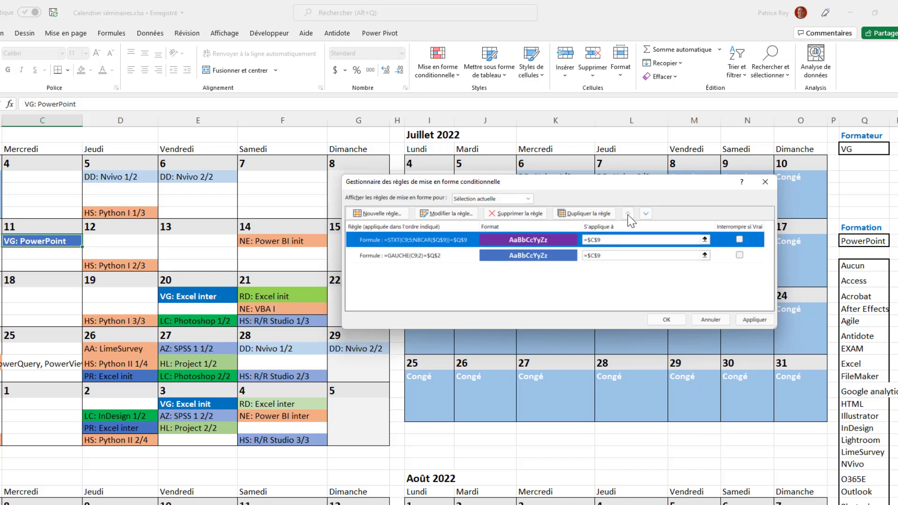
{"action": "left_click", "coordinate": [753, 320]}
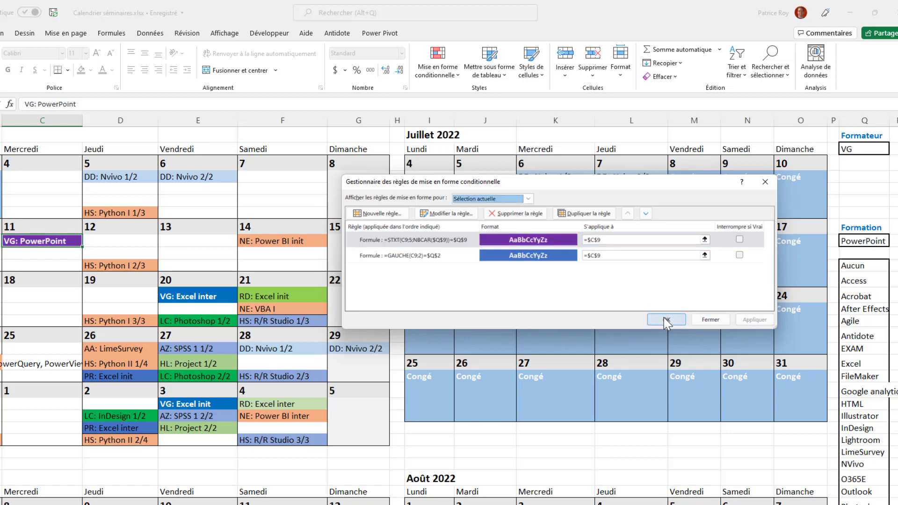
{"action": "left_click", "coordinate": [666, 320]}
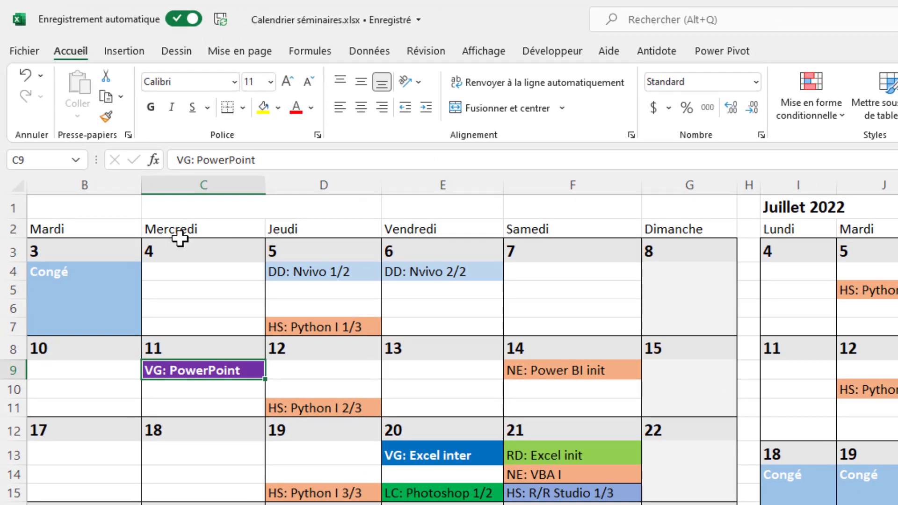
Step: Copy C9's formatting, including its conditional formatting rules, onto cells C10:C11
{"action": "left_click", "coordinate": [106, 117]}
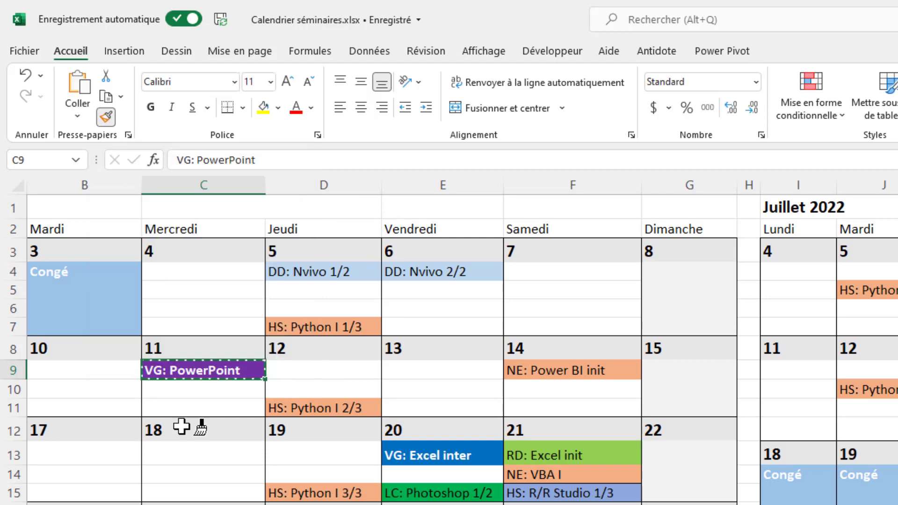
{"action": "left_click_drag", "start_coordinate": [197, 387], "coordinate": [190, 401]}
Step: Enter "DD: NVivo" in C10 and "AZ: SPSS" in C11, below the VG: PowerPoint entry
{"action": "left_click", "coordinate": [189, 388]}
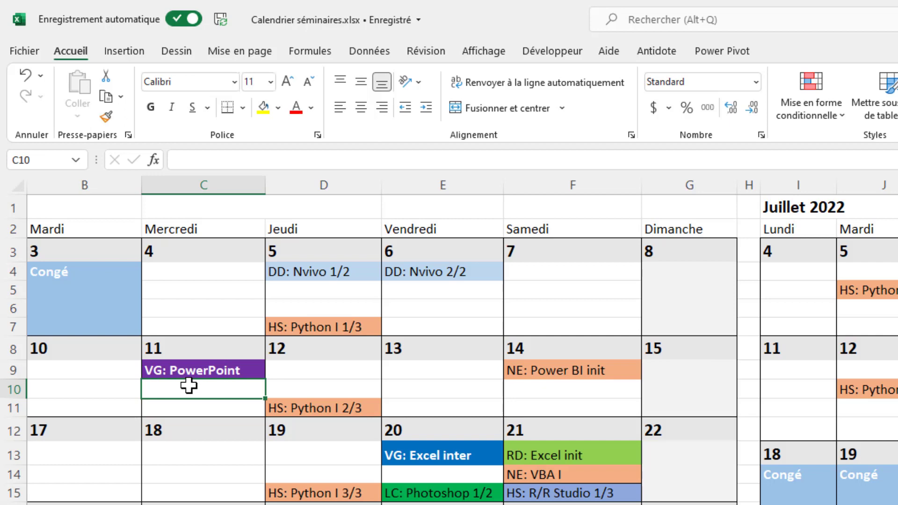
{"action": "type", "text": "DD: "}
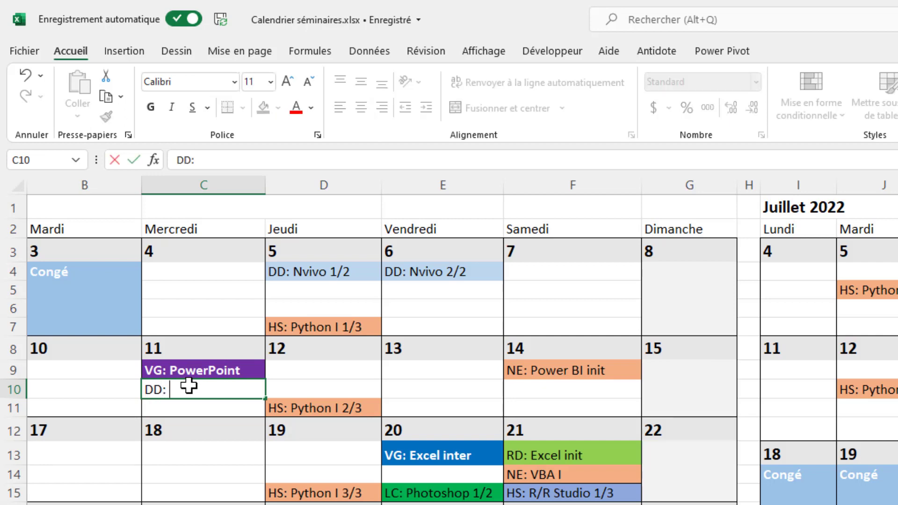
{"action": "type", "text": "NVivo"}
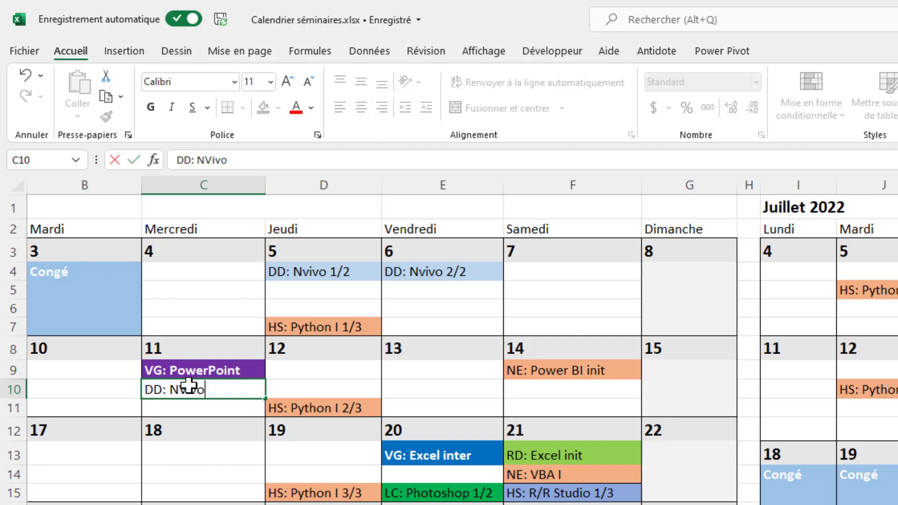
{"action": "key", "text": "Return"}
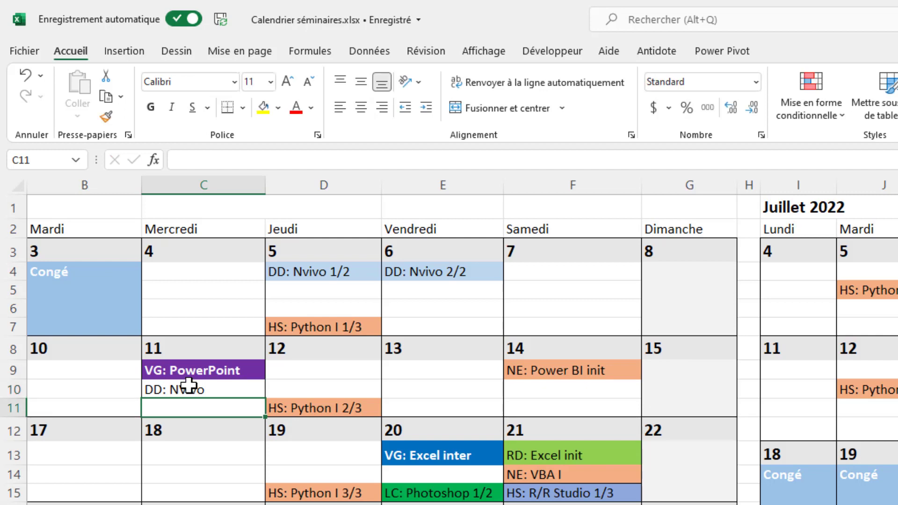
{"action": "type", "text": "AZ: SPP"}
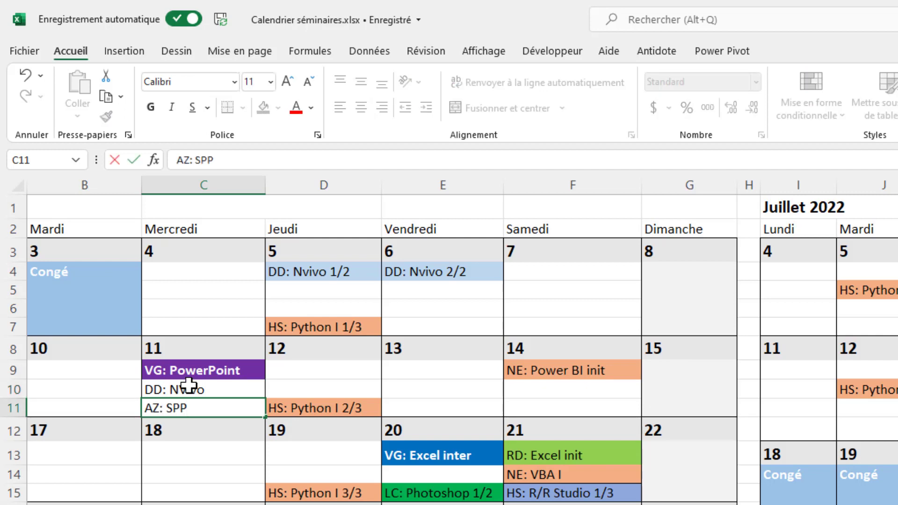
{"action": "key", "text": "BackSpace"}
{"action": "type", "text": "SS"}
{"action": "left_click", "coordinate": [193, 374]}
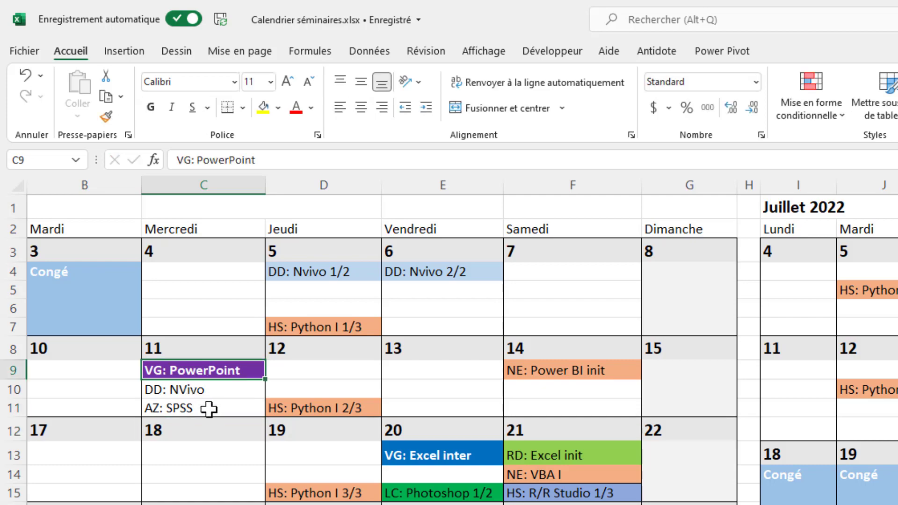
{"action": "left_click", "coordinate": [215, 387]}
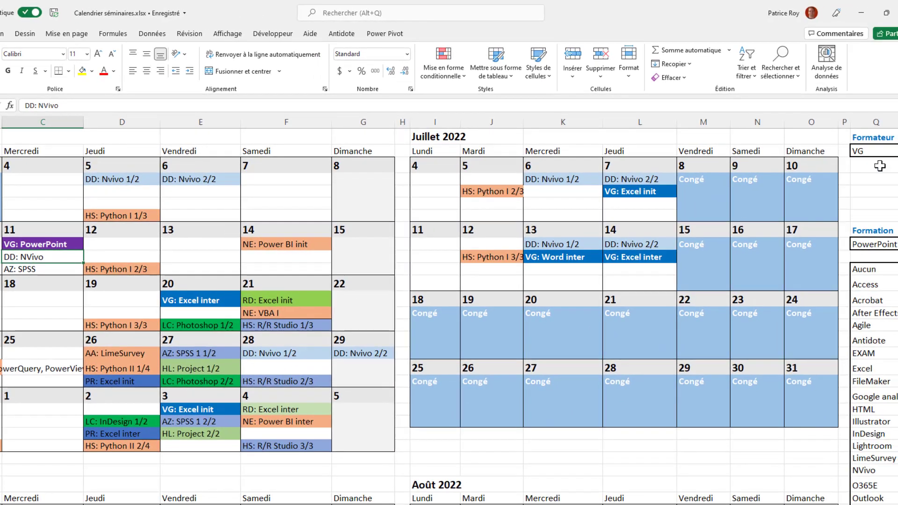
Step: Set the Formateur cell to DD
{"action": "left_click", "coordinate": [868, 152]}
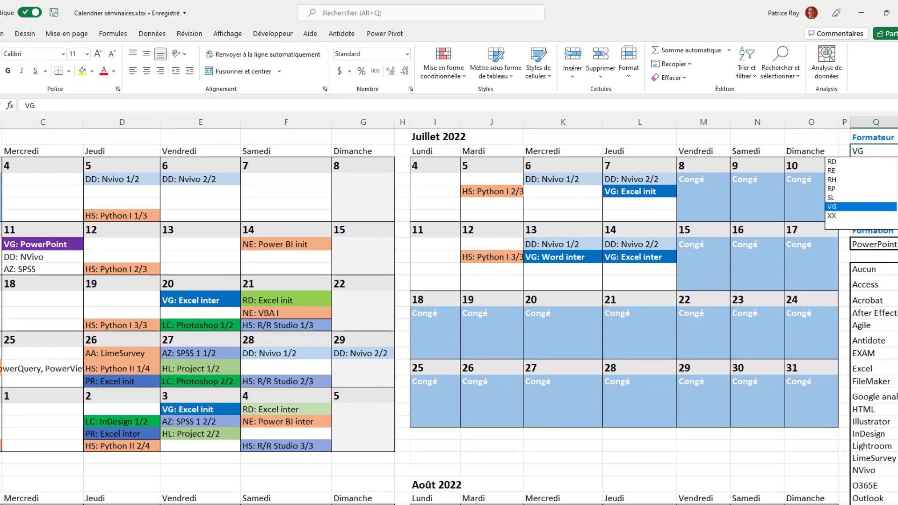
{"action": "scroll", "coordinate": [846, 196], "scroll_direction": "up", "scroll_amount": 3}
{"action": "scroll", "coordinate": [860, 193], "scroll_direction": "up", "scroll_amount": 3}
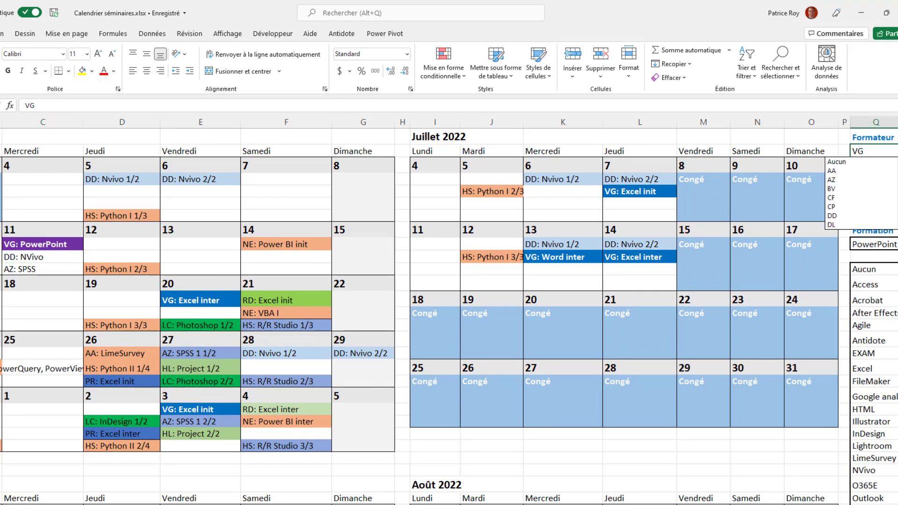
{"action": "left_click", "coordinate": [859, 216]}
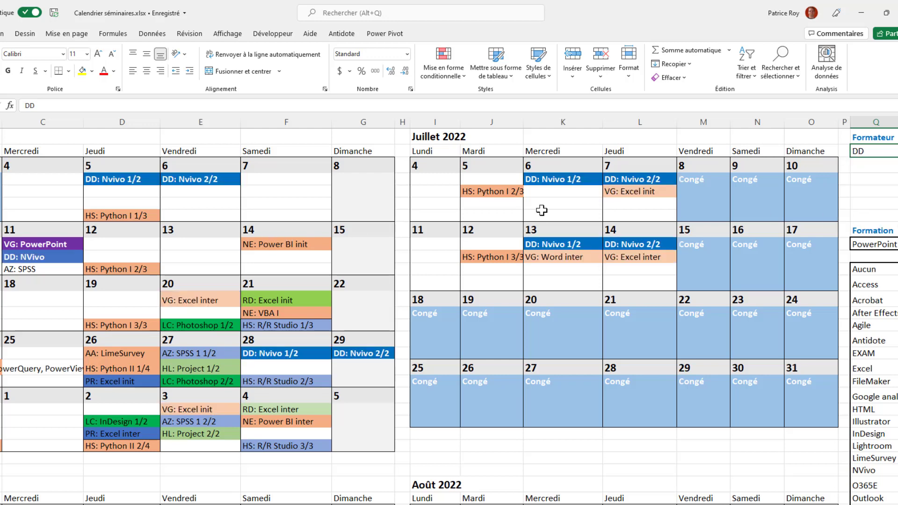
Step: Set the Formation cell to SPSS
{"action": "left_click", "coordinate": [880, 242]}
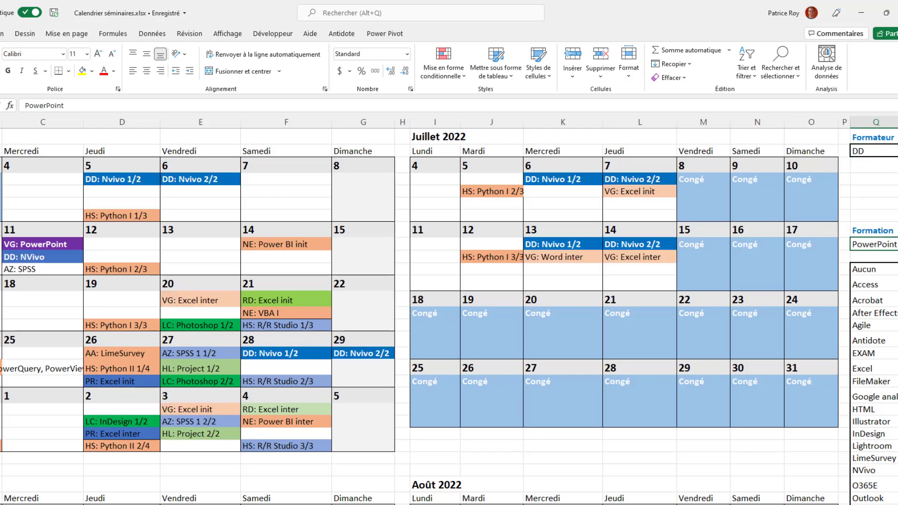
{"action": "left_click", "coordinate": [897, 245]}
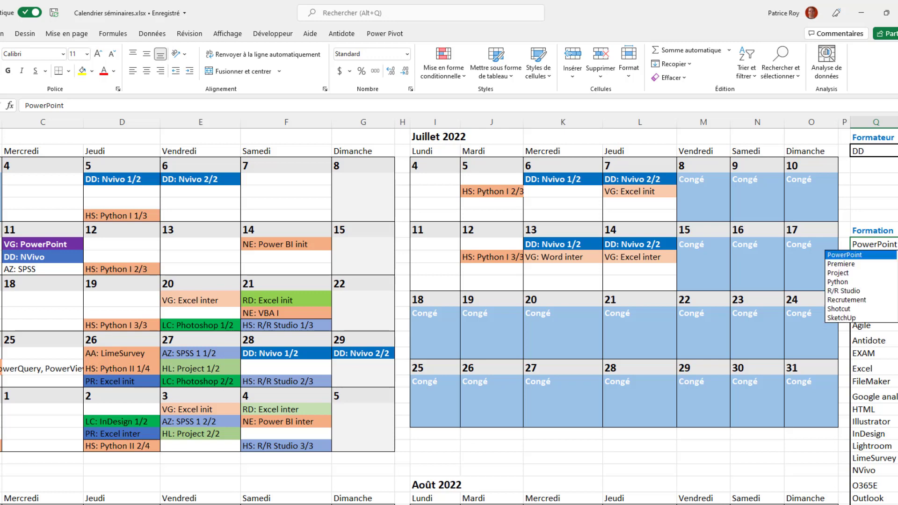
{"action": "scroll", "coordinate": [897, 289], "scroll_direction": "down", "scroll_amount": 3}
{"action": "left_click", "coordinate": [858, 256]}
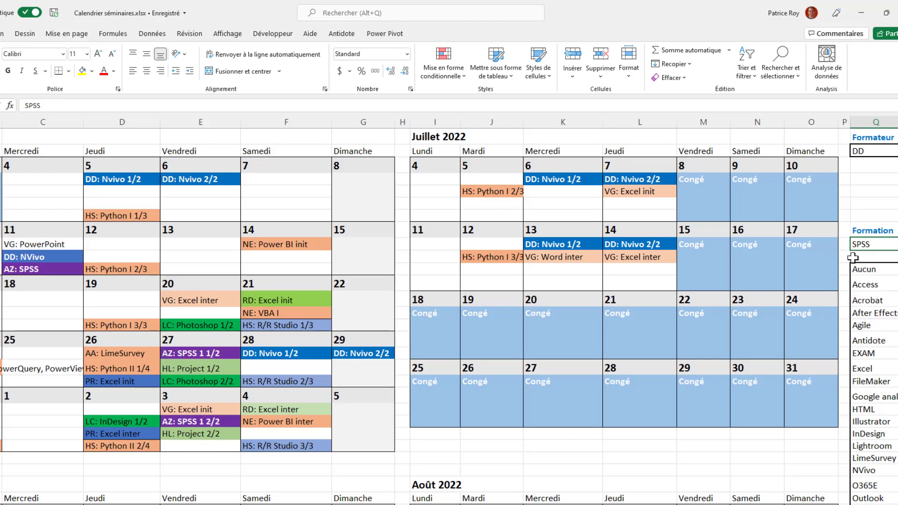